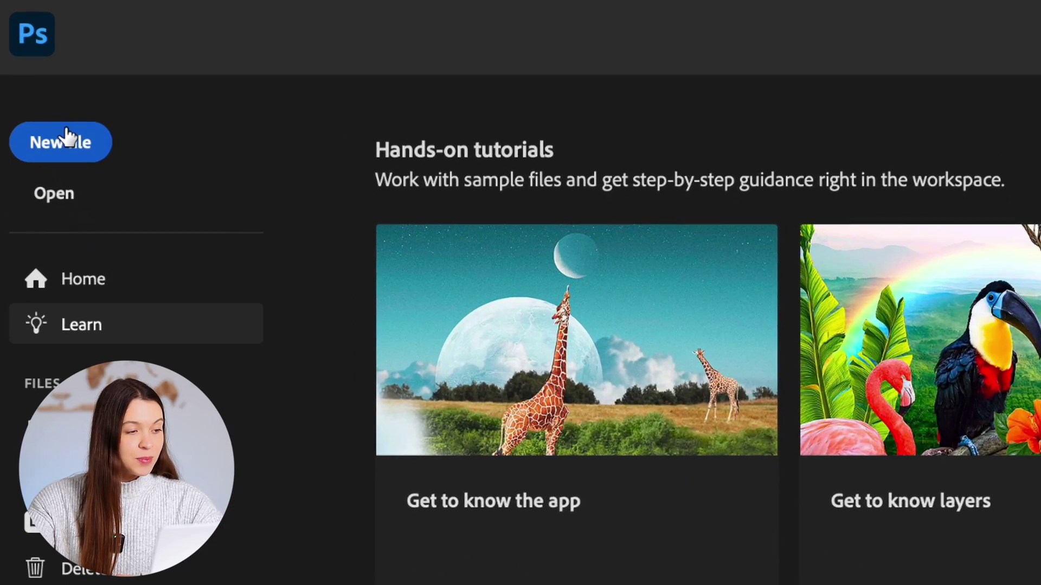
Create a document named Collage, 1080 × 1350 px at 300 ppi, with Artboards checked.
left_click(29, 69)
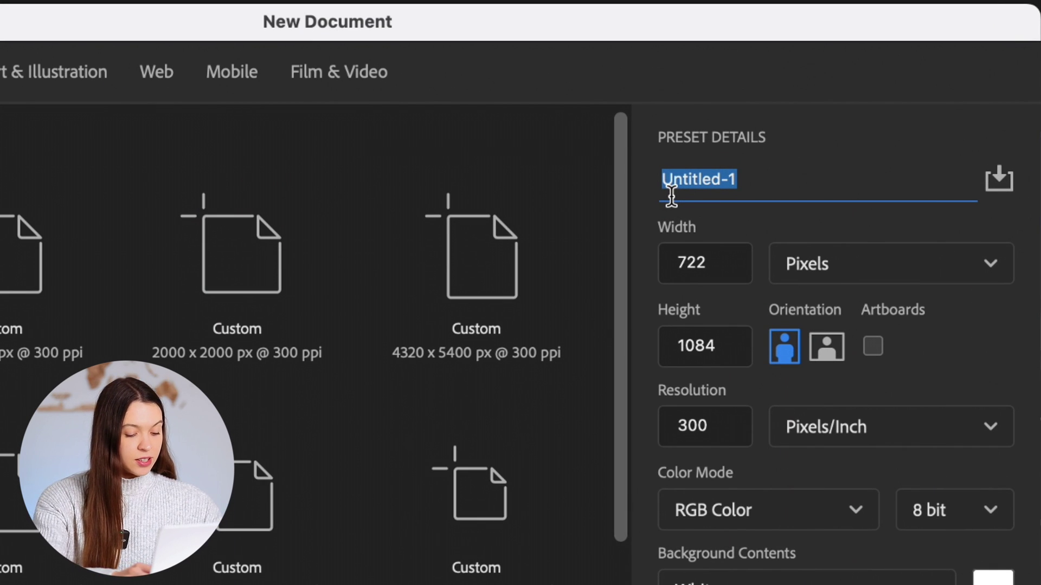
type("Collage")
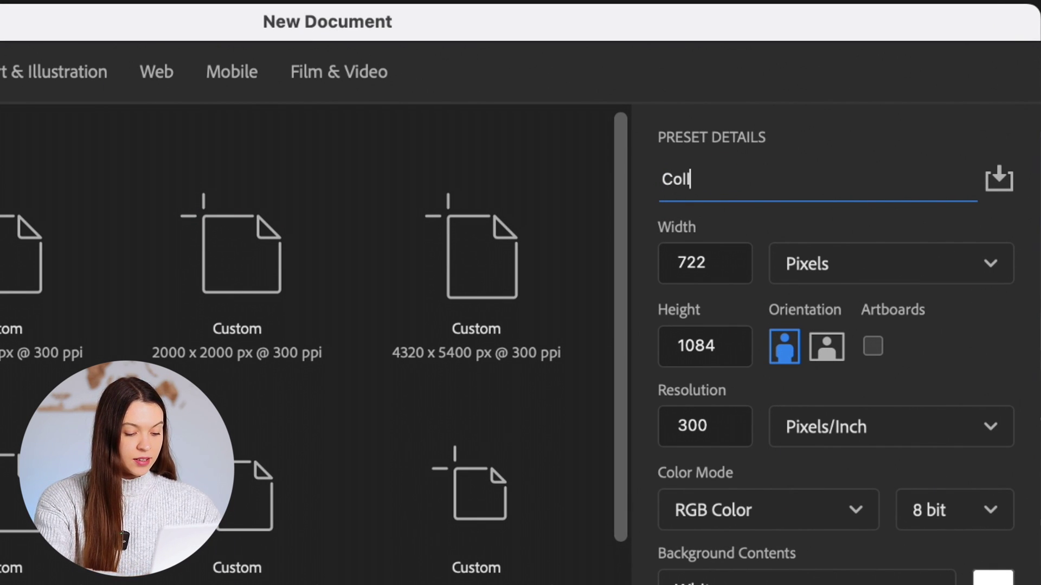
left_click(701, 263)
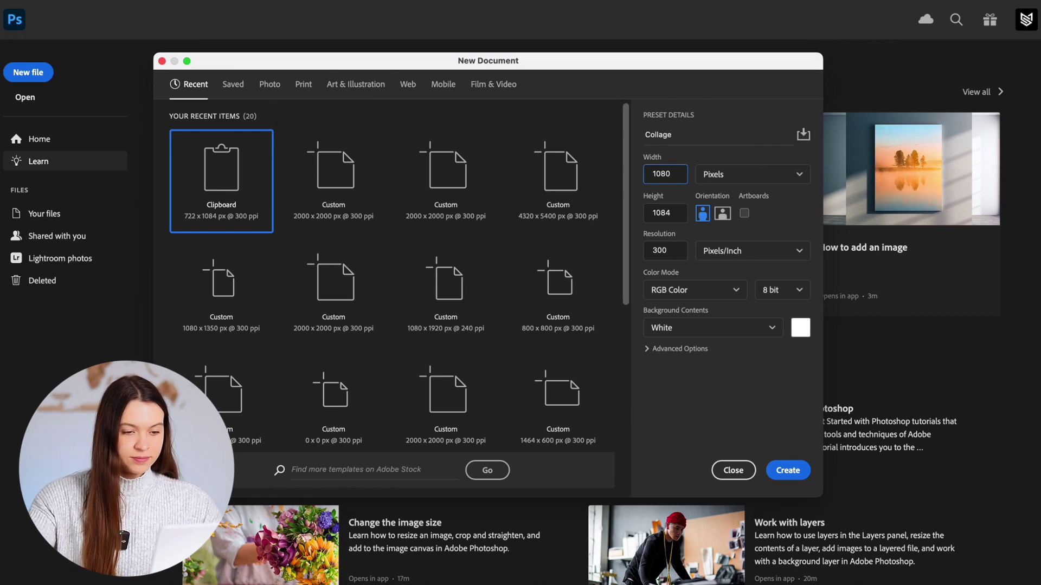
left_click(666, 221)
type("1")
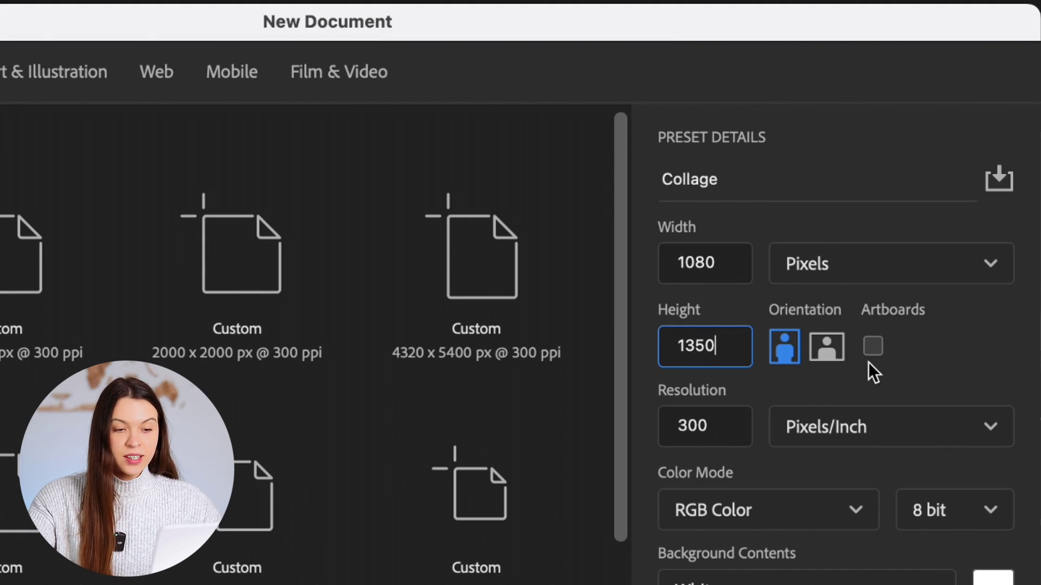
left_click(873, 347)
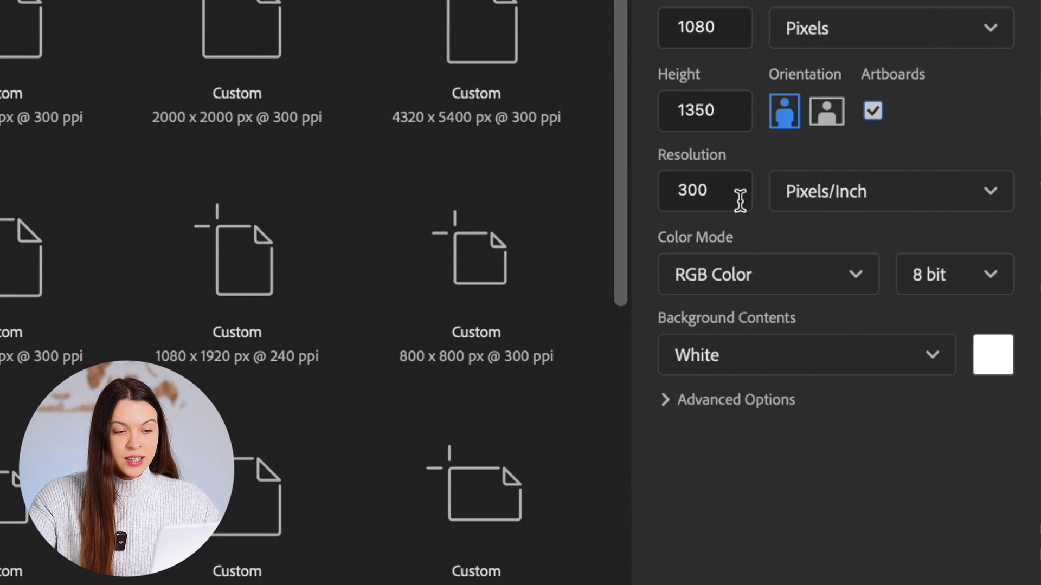
left_click(721, 430)
left_click_drag(721, 191, 683, 191)
left_click(713, 190)
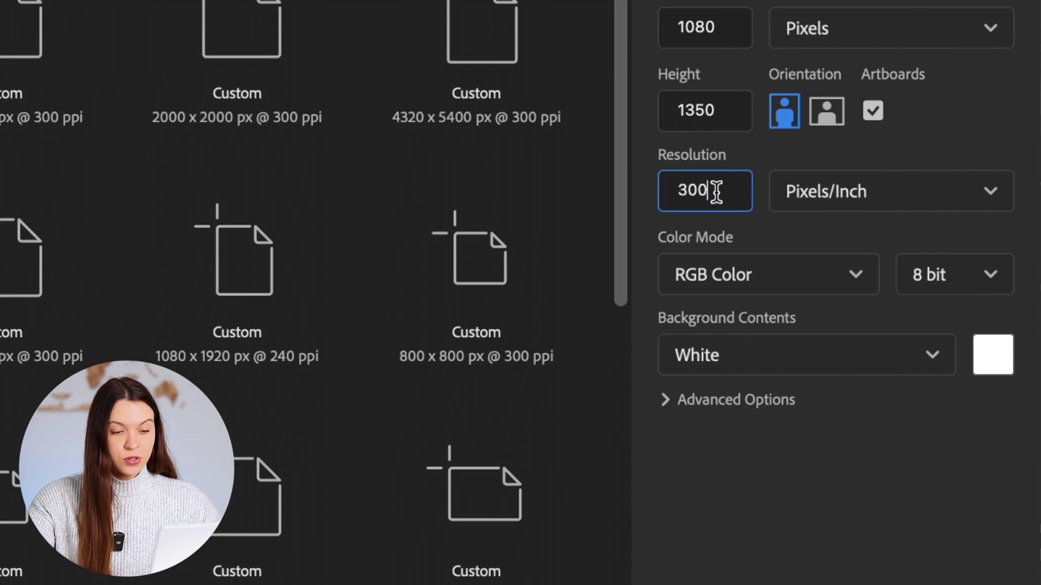
left_click(986, 520)
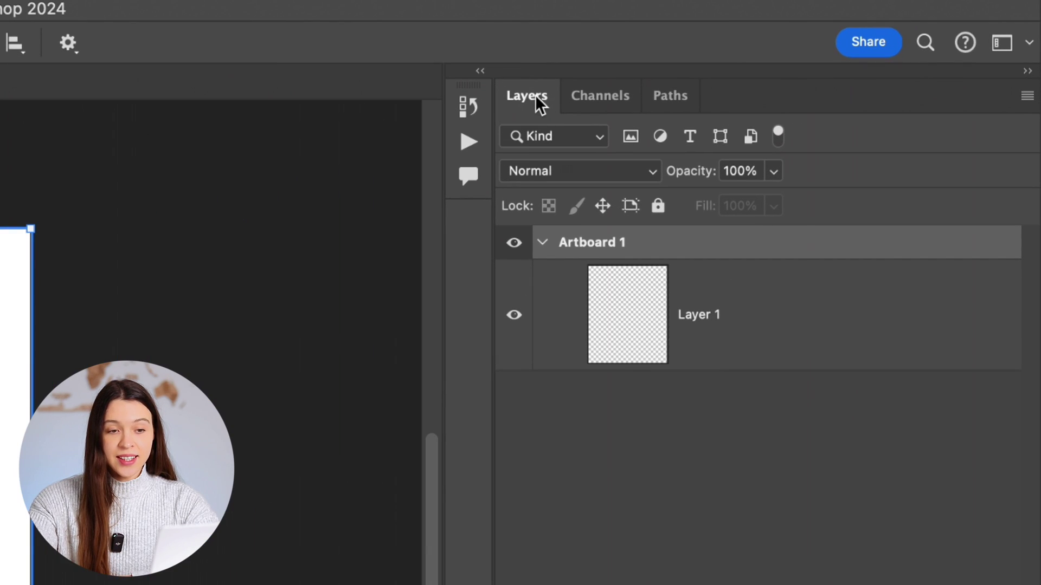
Look through the Window menu's panel options before drawing rectangles.
mouse_move(553, 96)
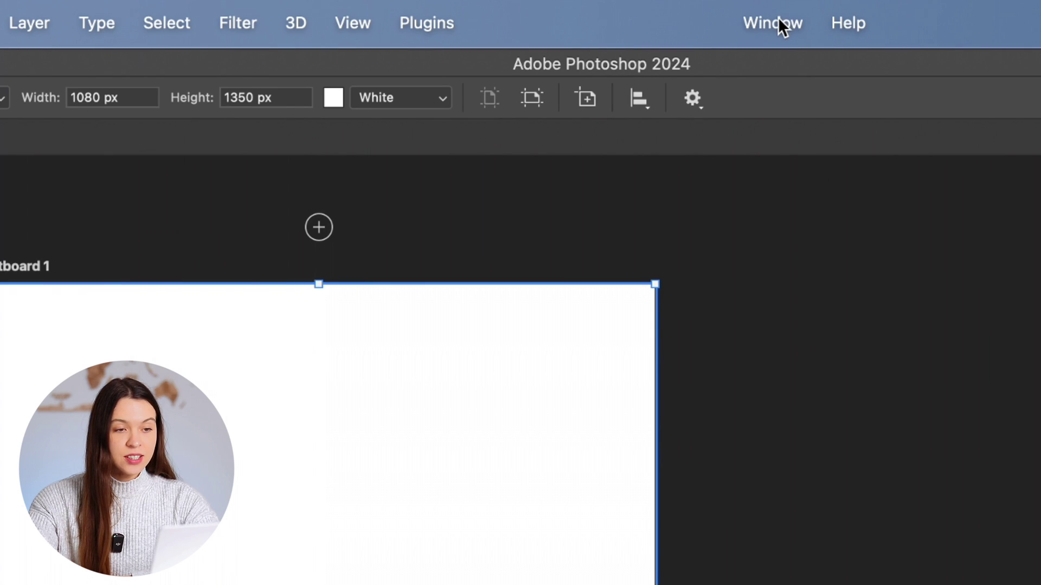
left_click(778, 22)
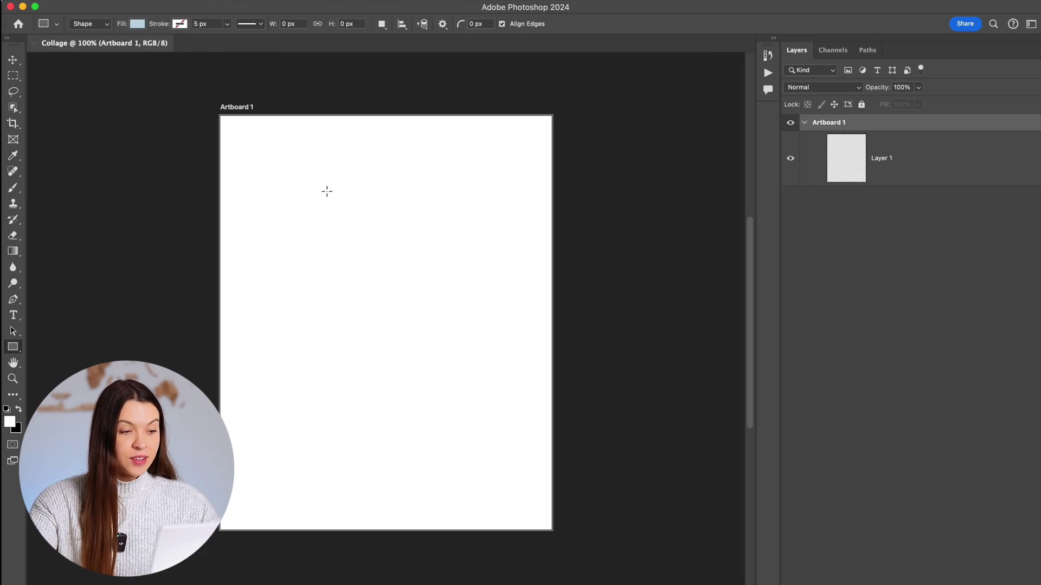
Create a 1080 × 450 px rectangle by entering its exact size.
left_click(366, 200)
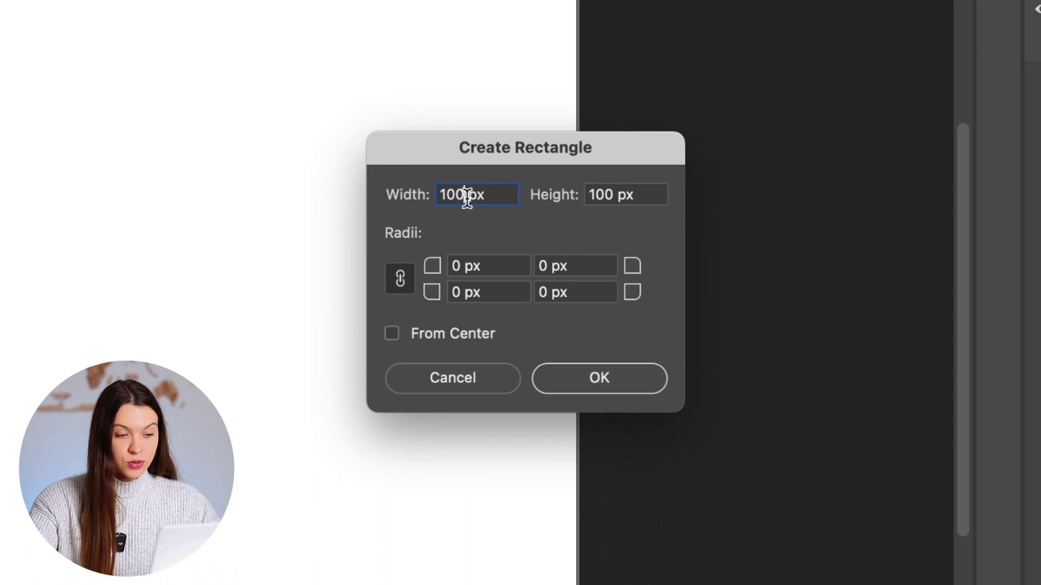
double_click(447, 195)
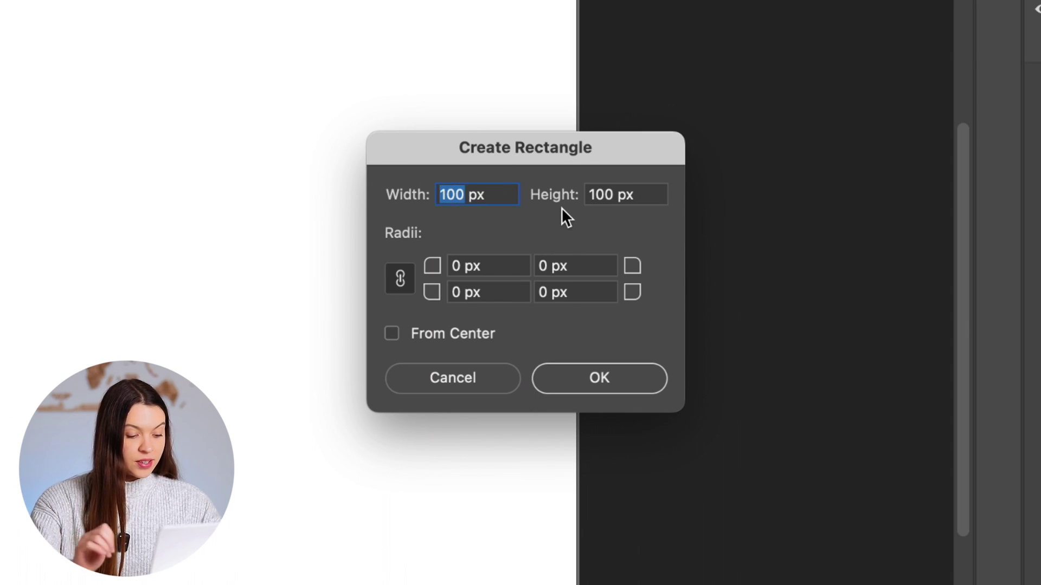
type("1080")
key("Tab")
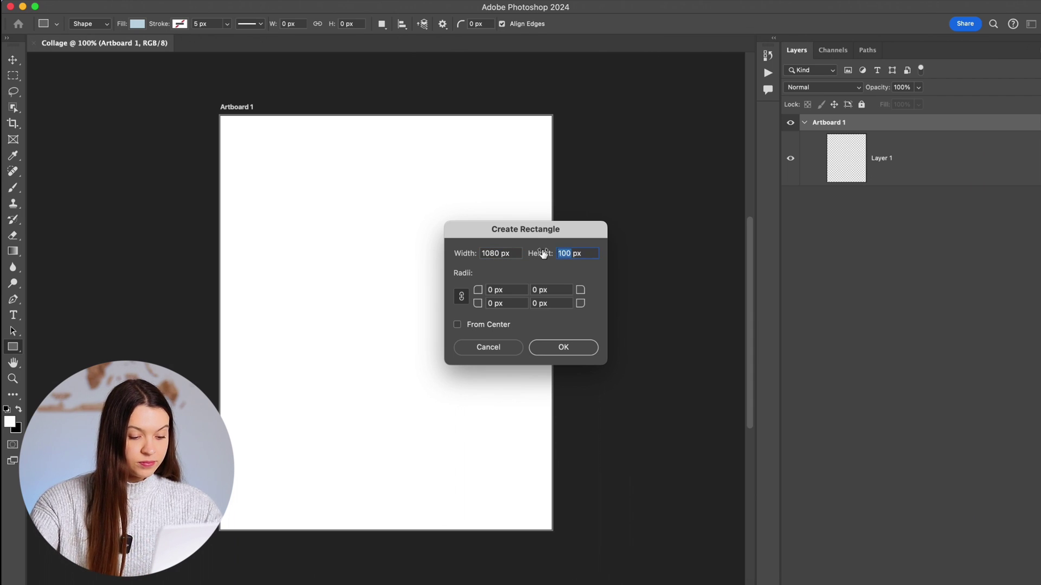
type("450")
key("Return")
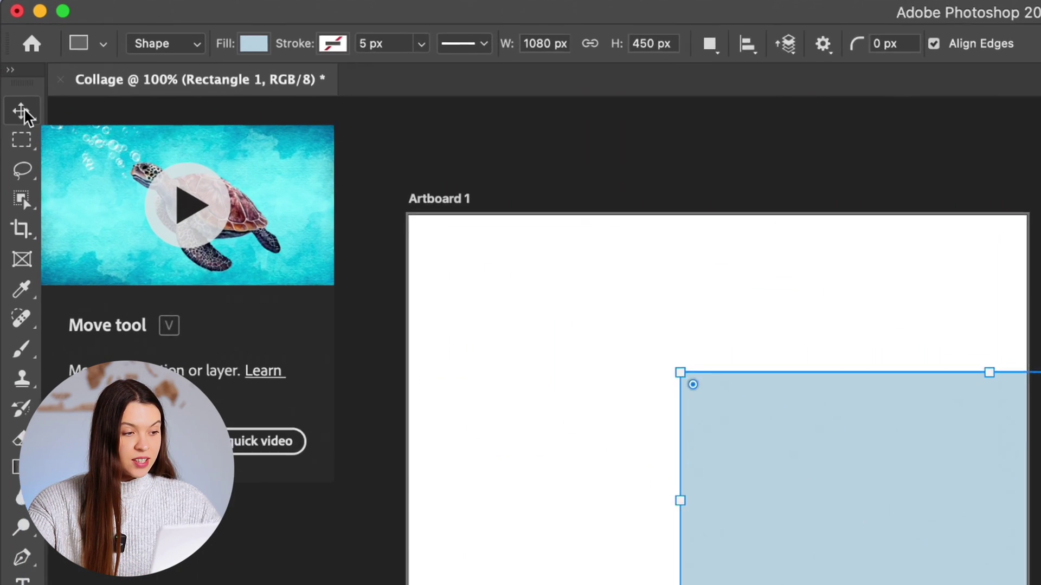
Snap the rectangle flush to the artboard's top edge at 0, 0.
left_click(12, 60)
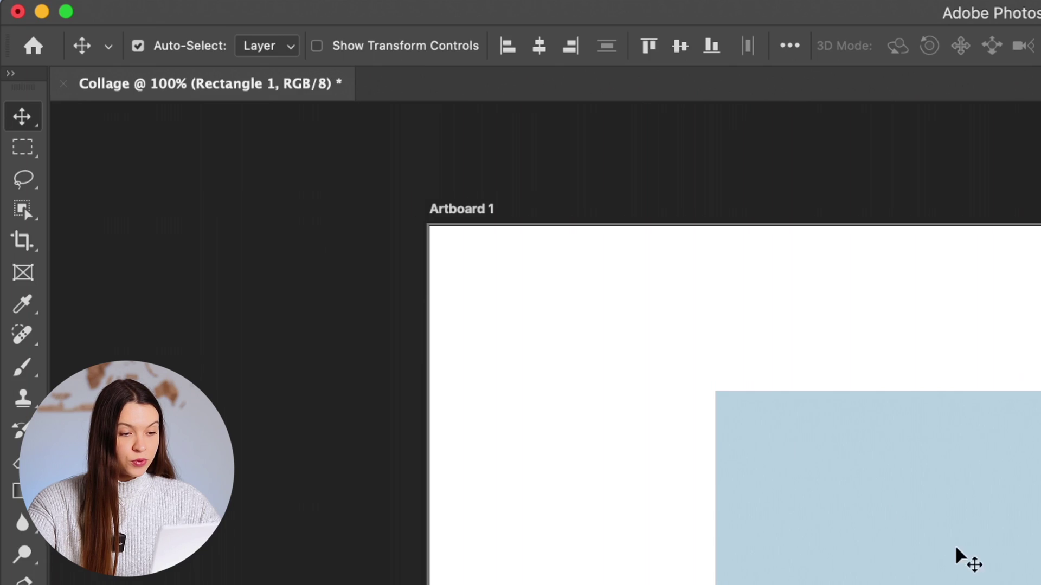
left_click_drag(956, 549, 701, 408)
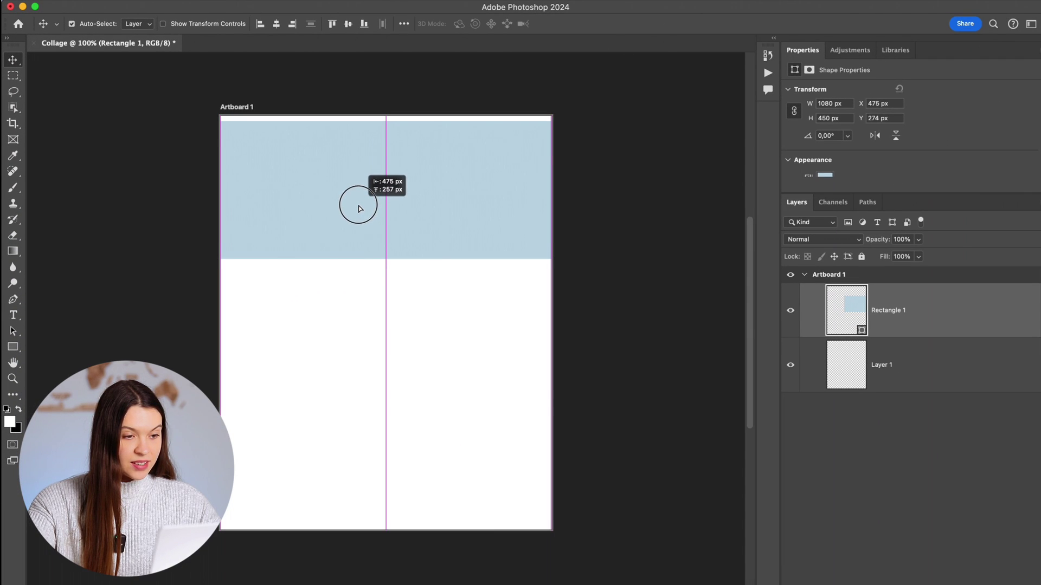
left_click_drag(359, 208, 358, 204)
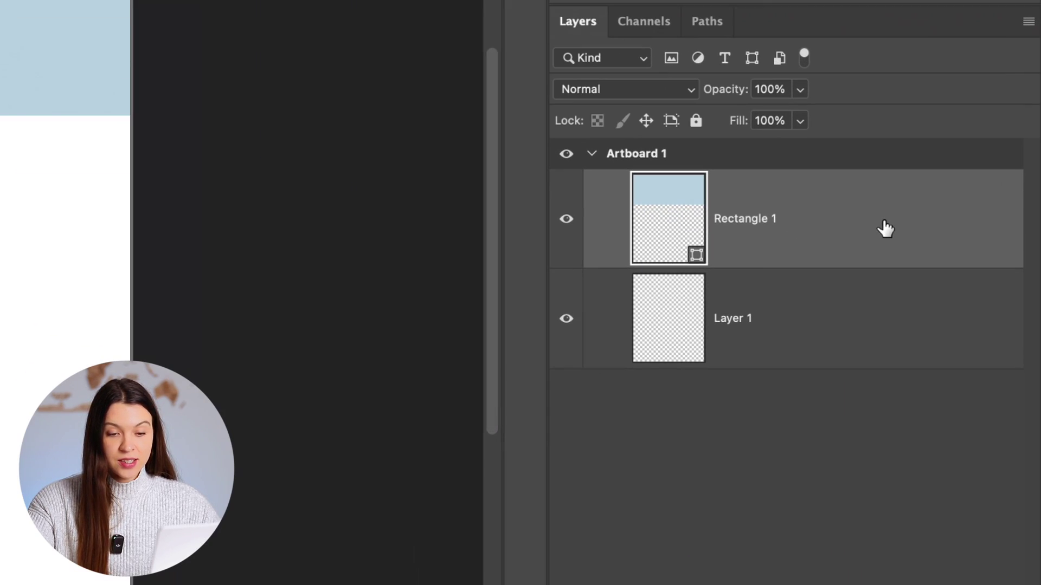
Duplicate Rectangle 1 and place the copy directly below the first band at Y 450.
left_click_drag(963, 312, 982, 369)
left_click_drag(914, 326, 928, 560)
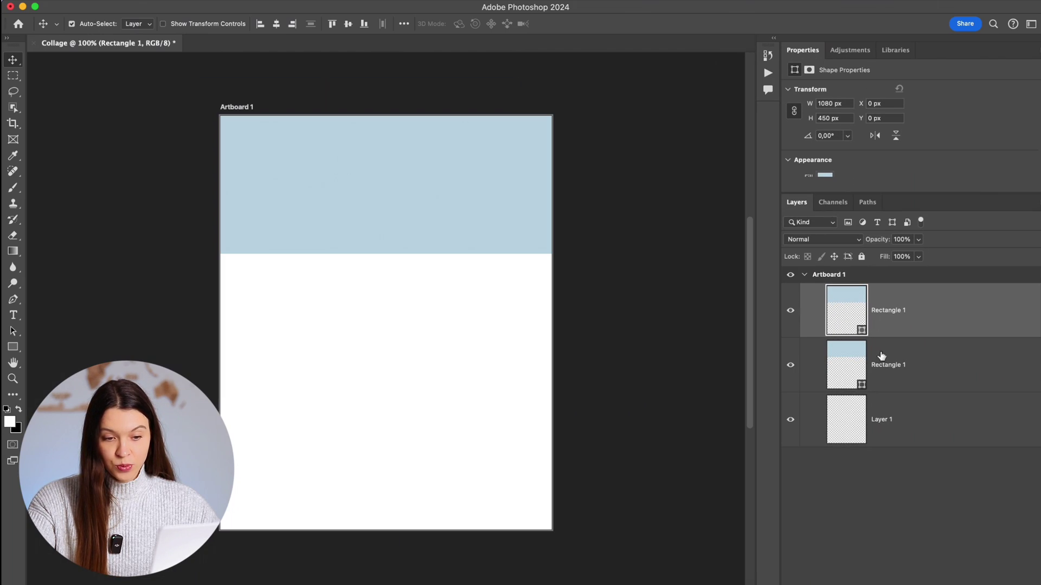
key("Delete")
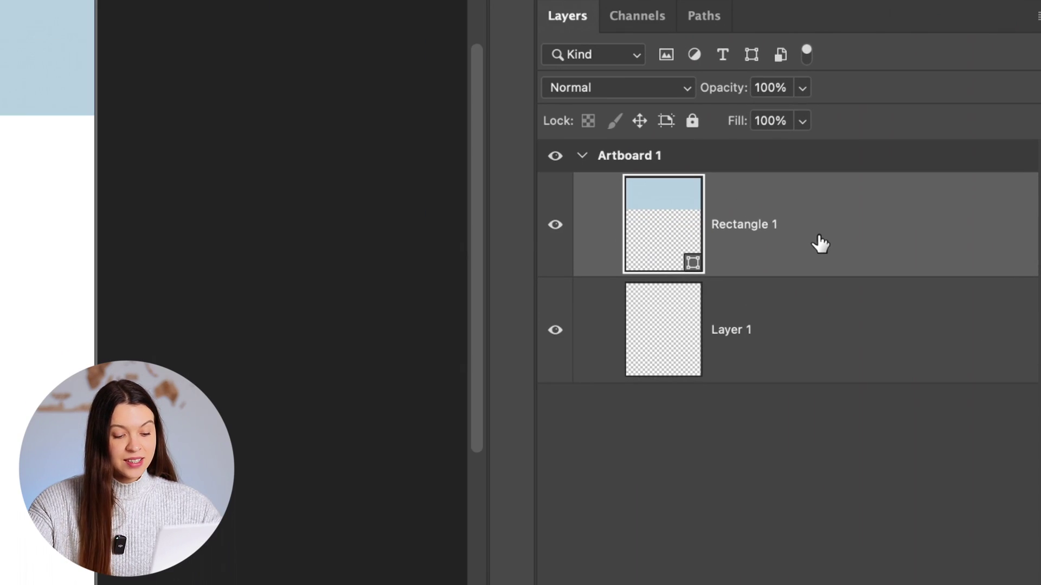
key("ctrl+z")
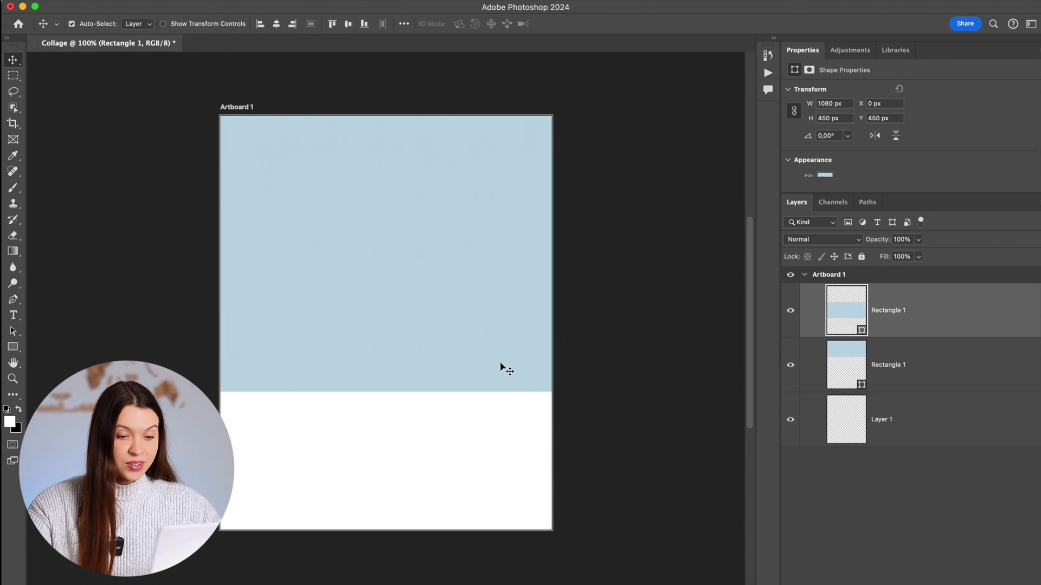
left_click_drag(499, 367, 499, 367)
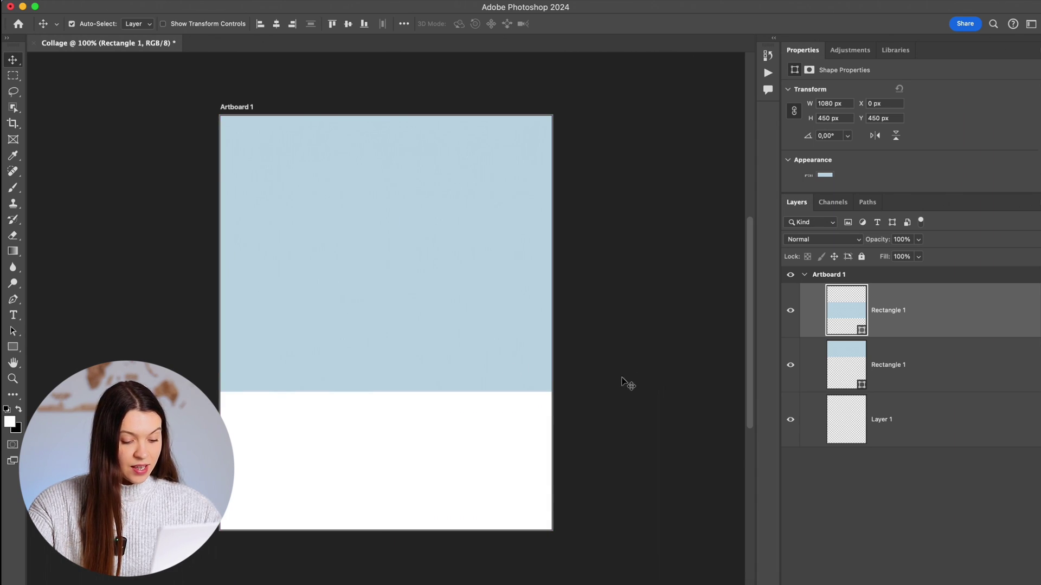
Duplicate the rectangle again and move the third copy to the artboard bottom at Y 900.
key("ctrl+j")
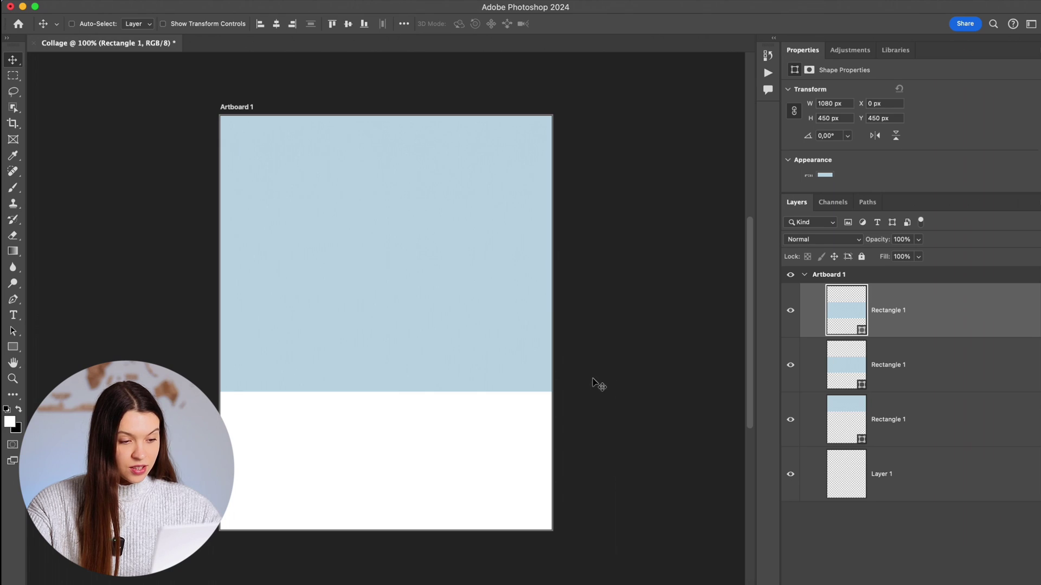
key("ctrl+t")
left_click_drag(403, 302, 403, 322)
key("ctrl+z")
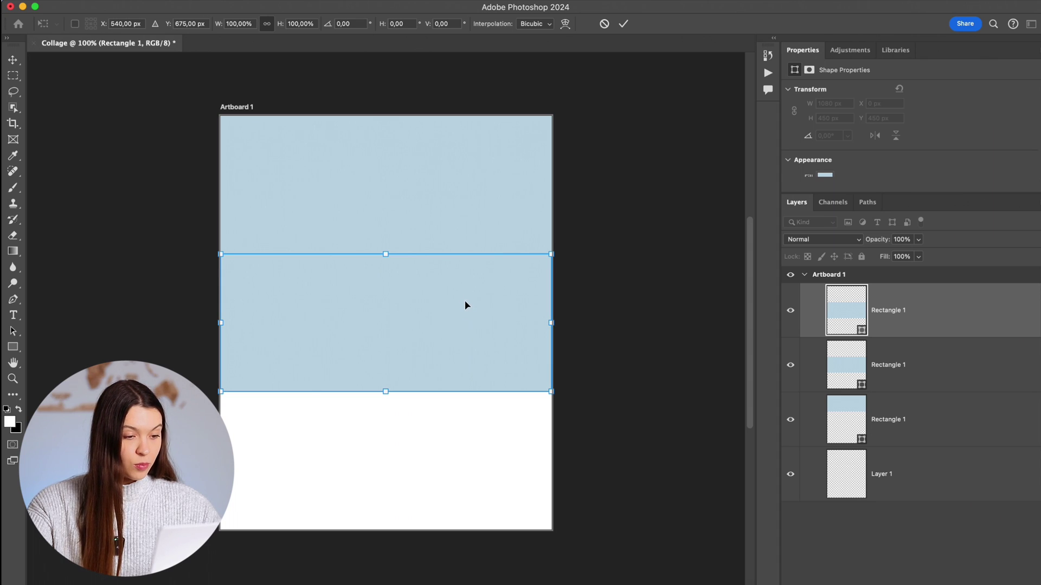
left_click_drag(466, 305, 465, 437)
key("Return")
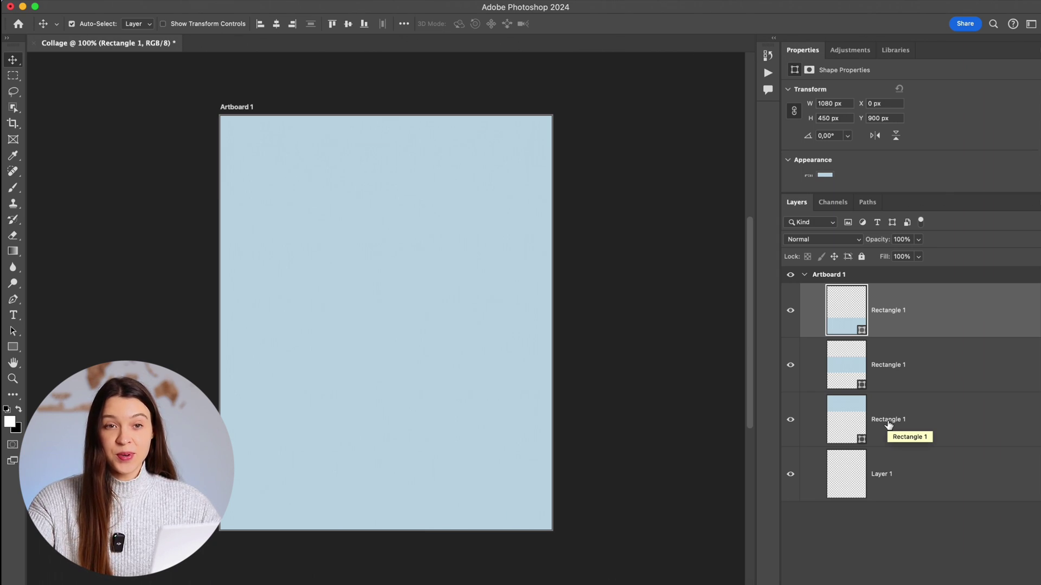
Rename the top band's rectangle layer to 1.
double_click(889, 423)
type("1")
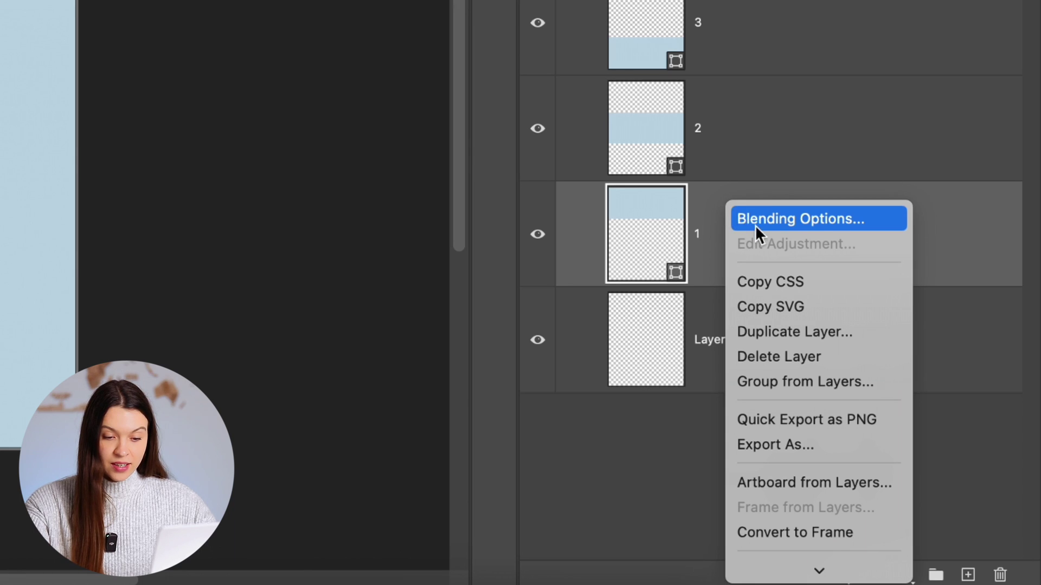
Convert layers 1, 2 and 3 to smart objects, then open layer 1's contents as 1.psb.
scroll(919, 436, "down", 8)
left_click(843, 152)
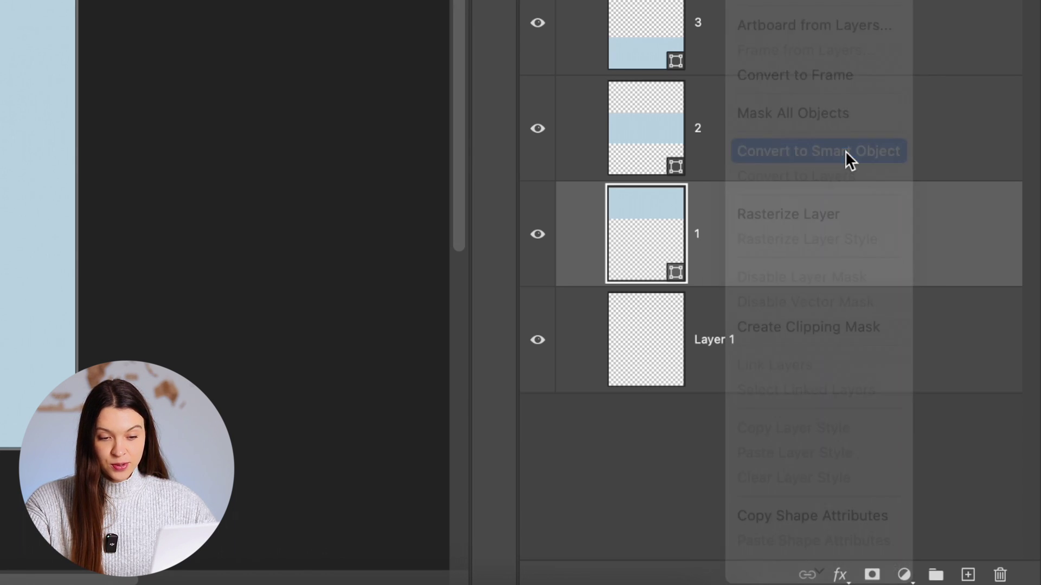
left_click(791, 138)
right_click(790, 181)
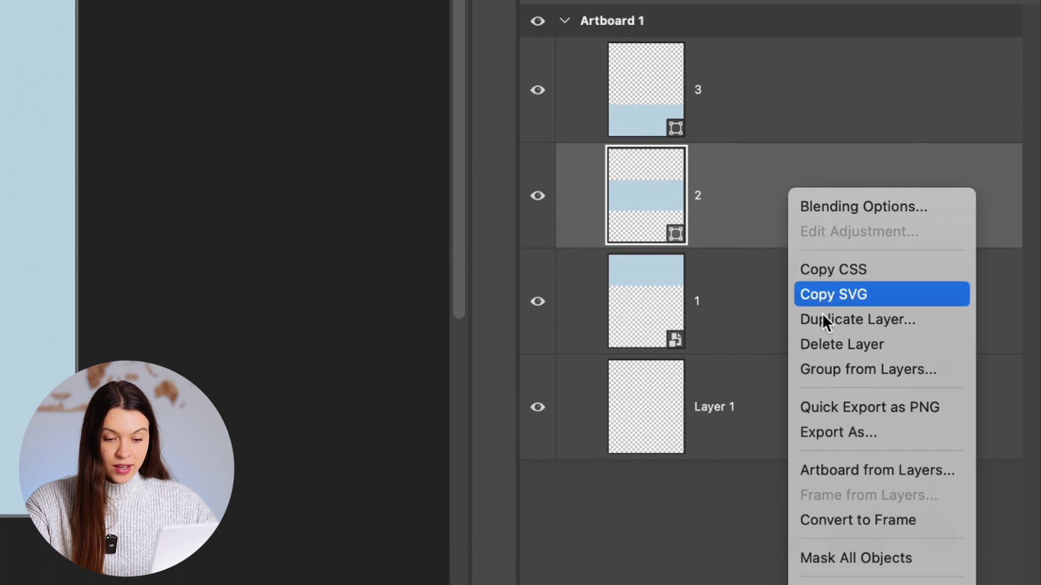
left_click(859, 523)
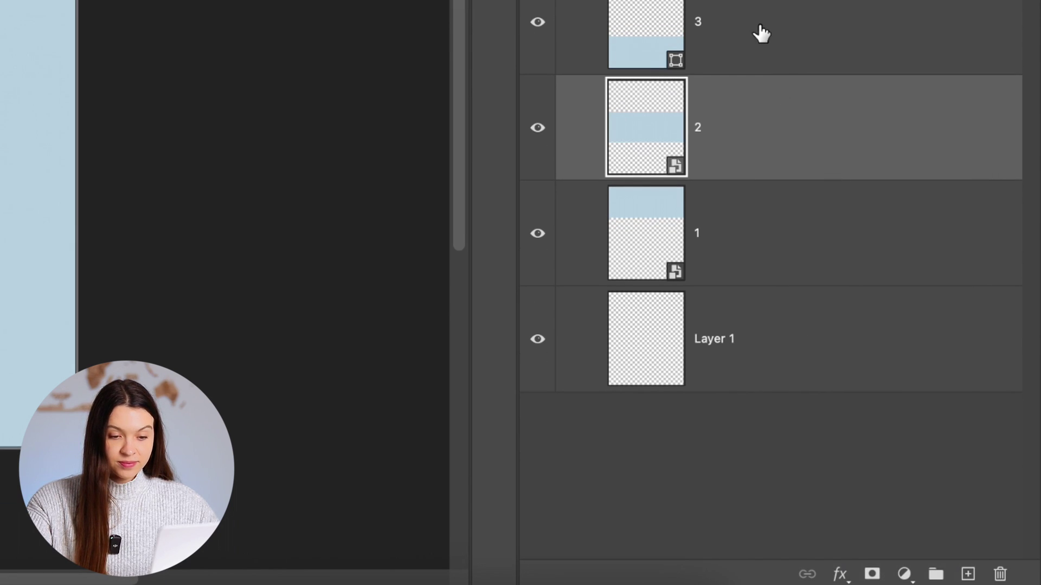
right_click(785, 54)
left_click(851, 418)
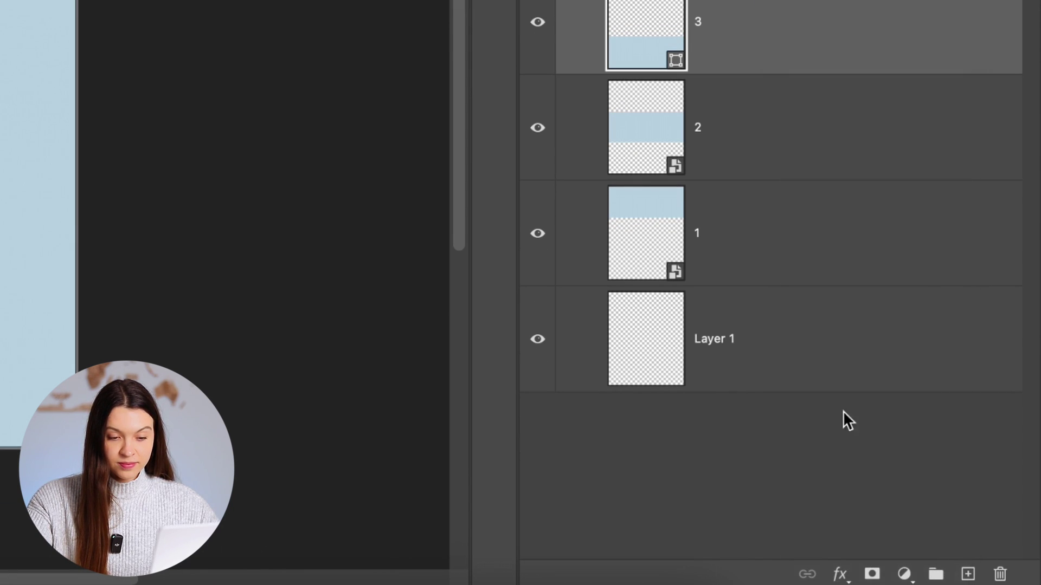
left_click(792, 277)
double_click(673, 230)
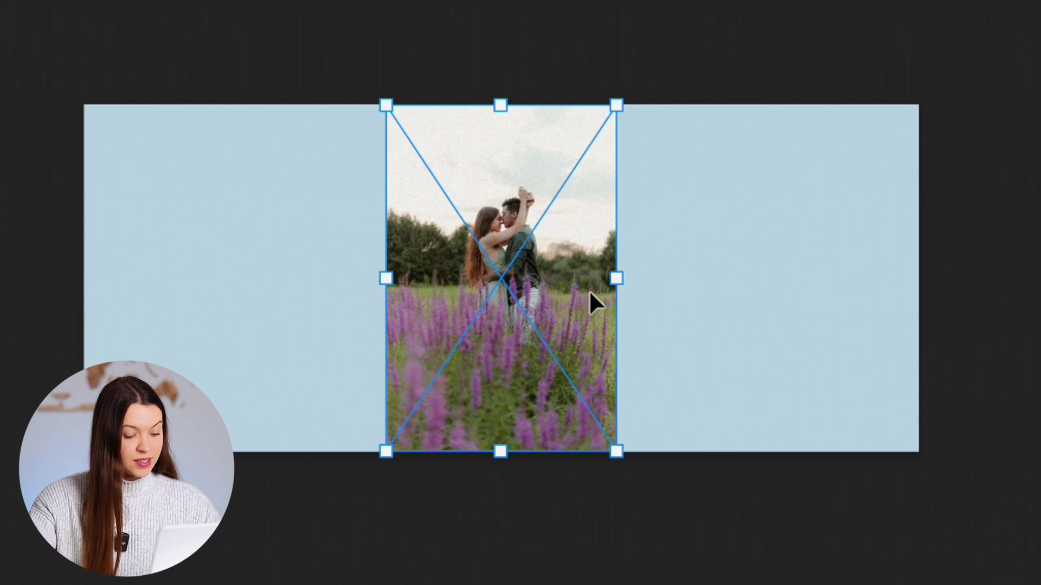
Commit the lavender couple photo, widen it to fill the placeholder, and shift it down.
key("Return")
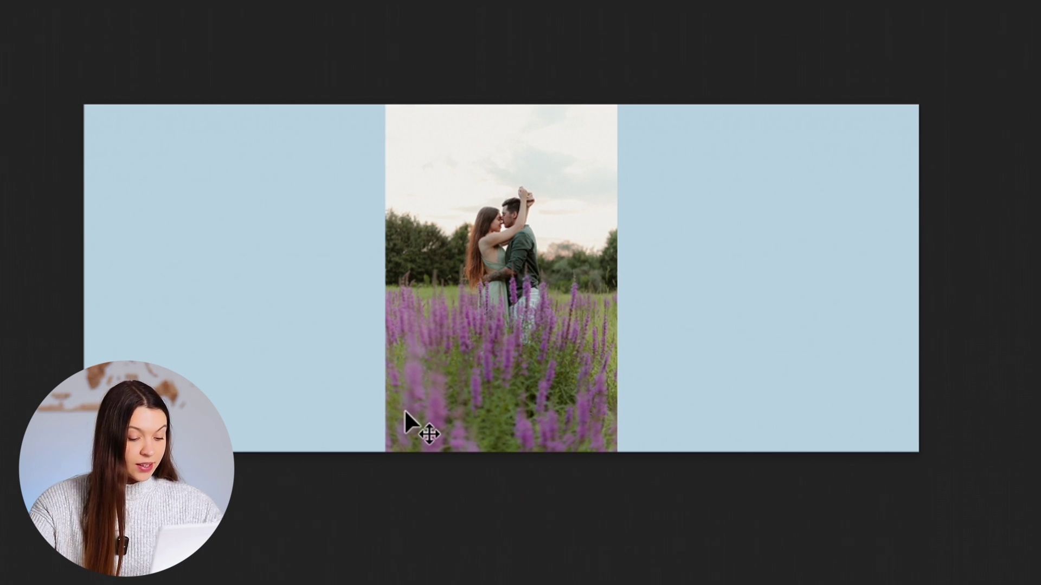
key("super+t")
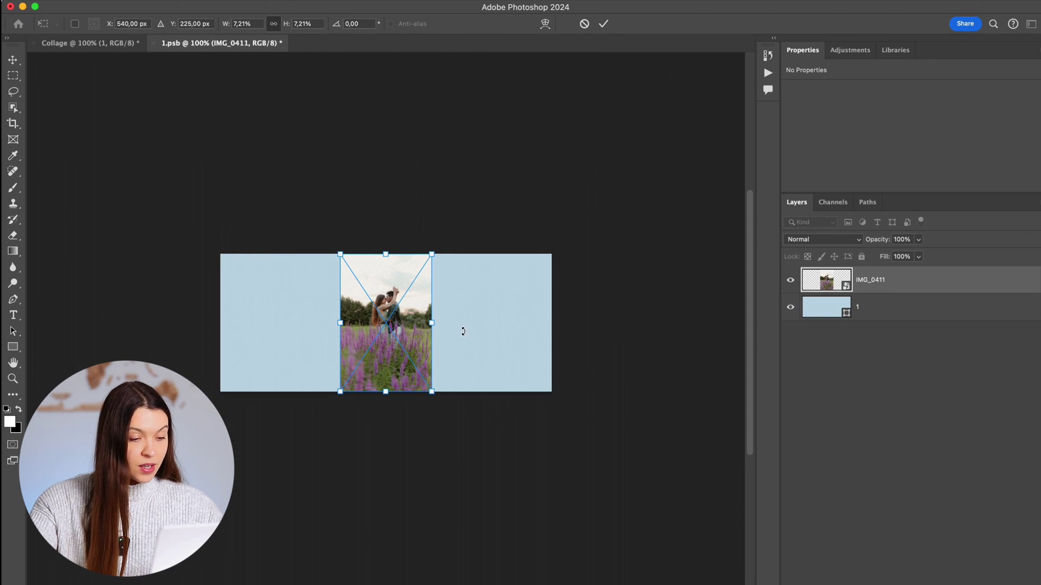
left_click_drag(427, 324, 551, 323)
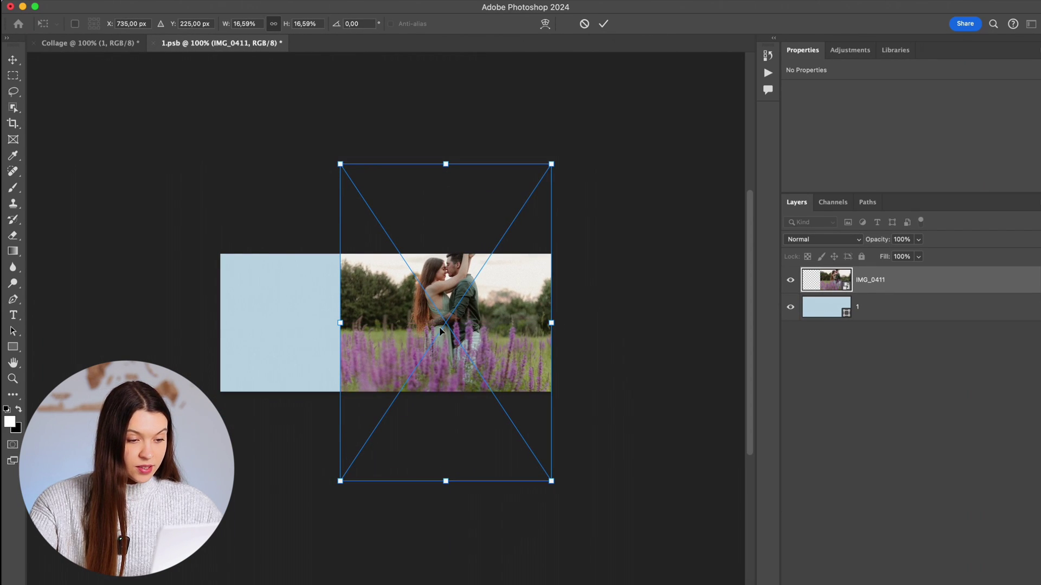
left_click_drag(342, 324, 221, 323)
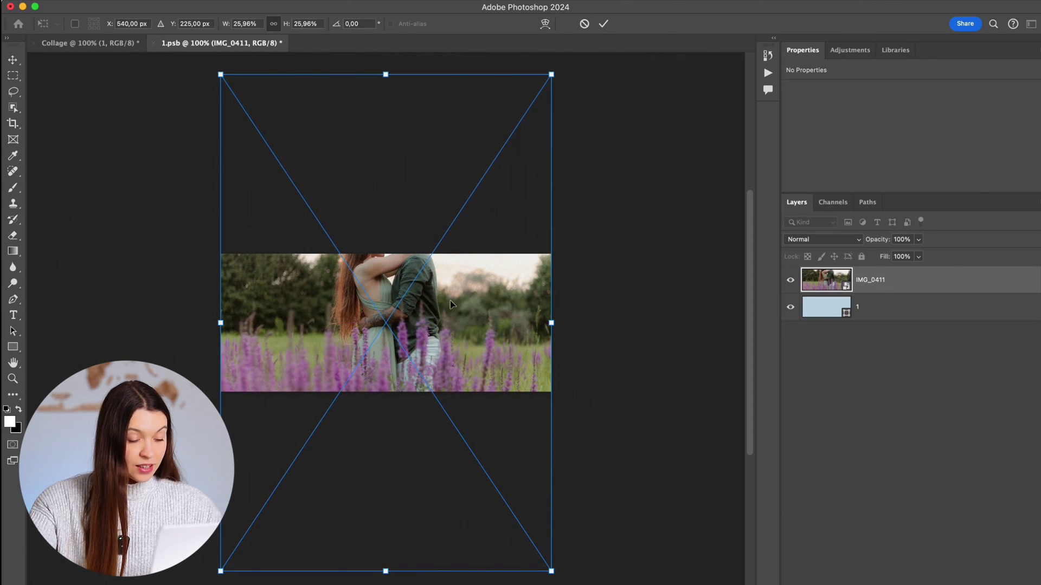
left_click_drag(476, 291, 476, 320)
key("Return")
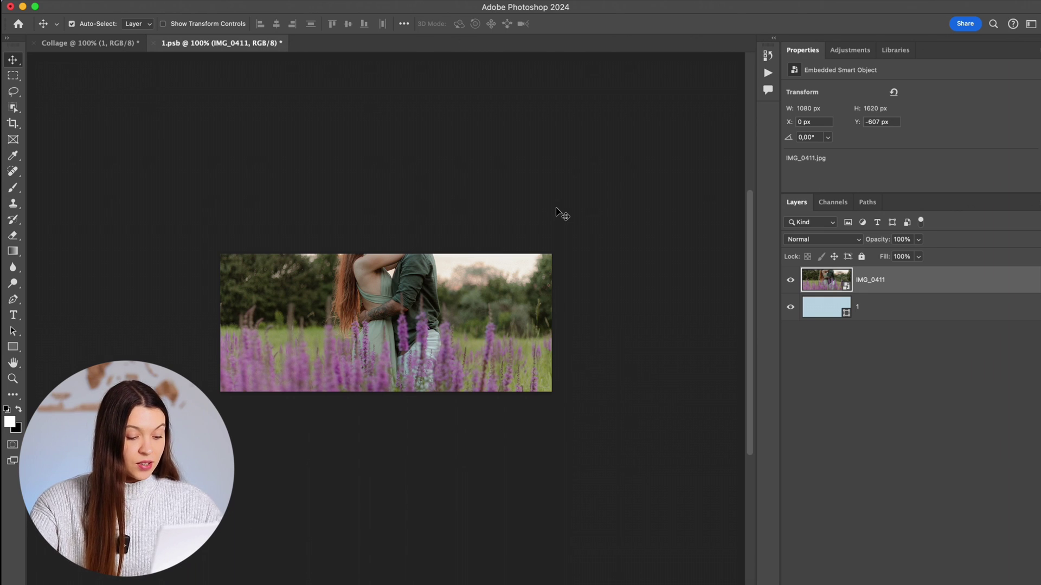
Save 1.psb, switch back to the Collage, and close the 1.psb tab.
left_click(349, 34)
left_click(176, 125)
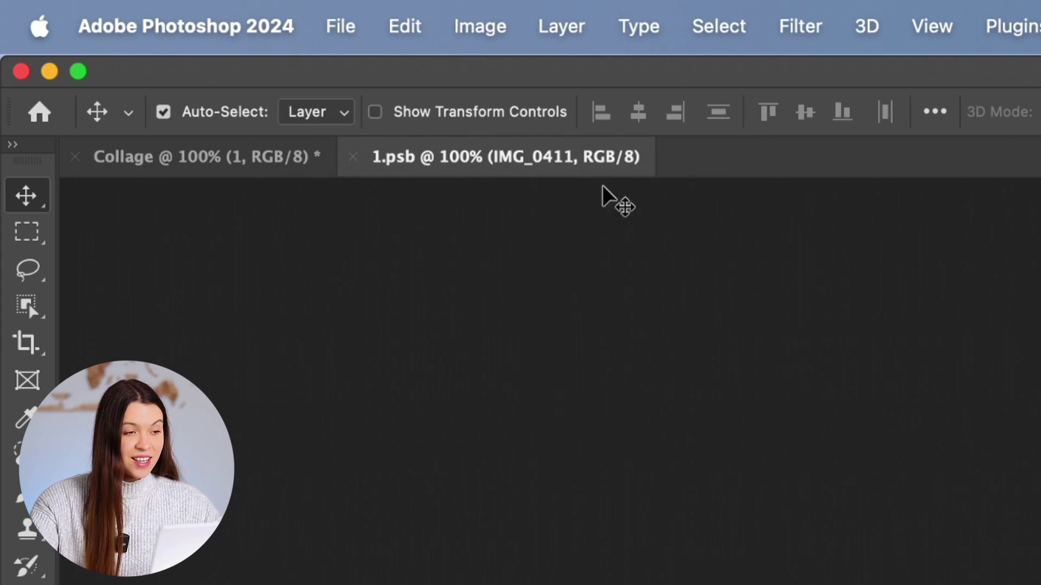
left_click(184, 158)
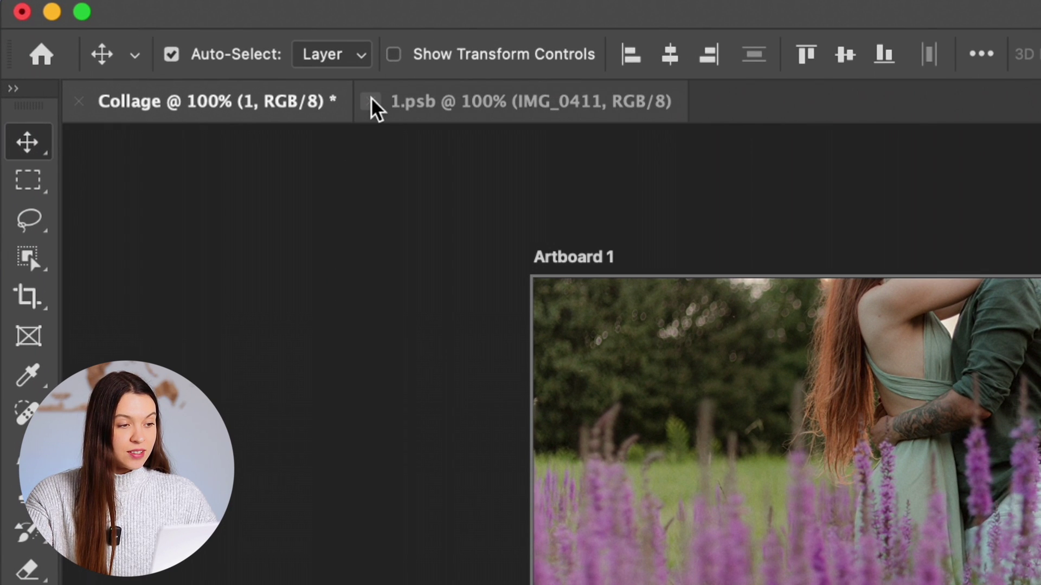
left_click(154, 43)
left_click(427, 260)
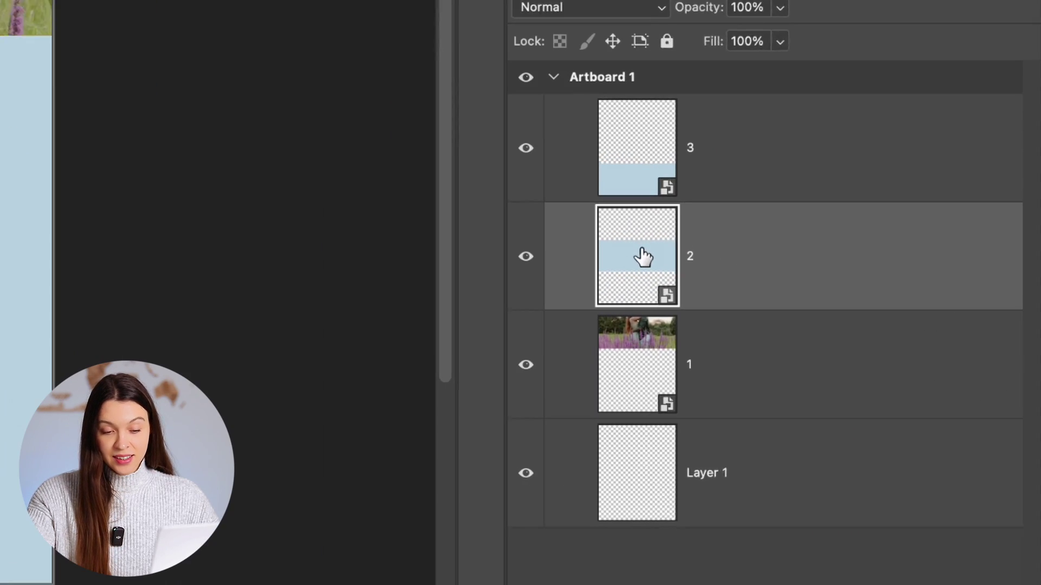
Open layer 2's contents, drop in IMG_0573, and scale it to frame the couple's faces.
double_click(849, 365)
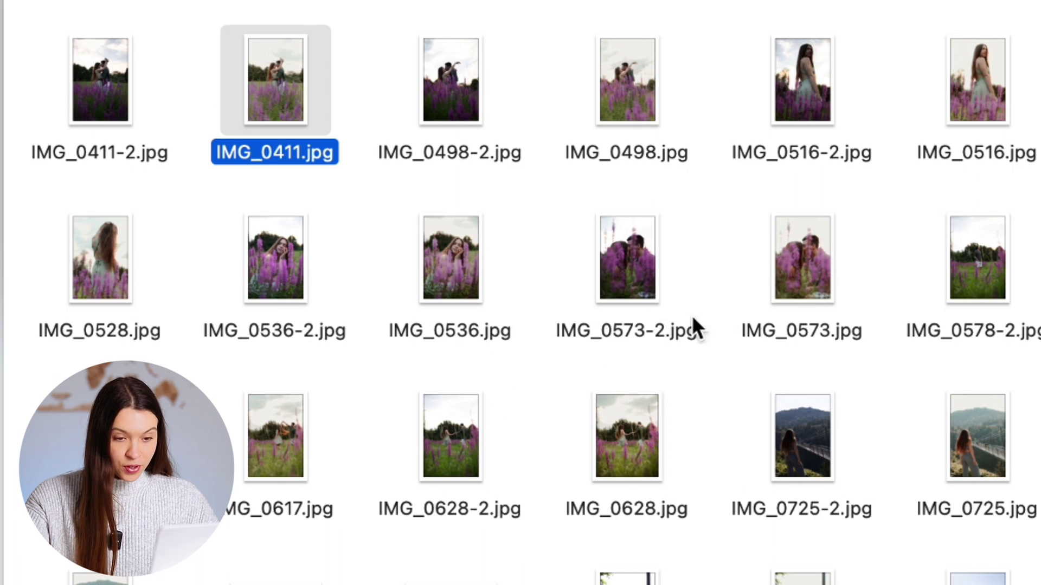
left_click_drag(807, 271, 350, 330)
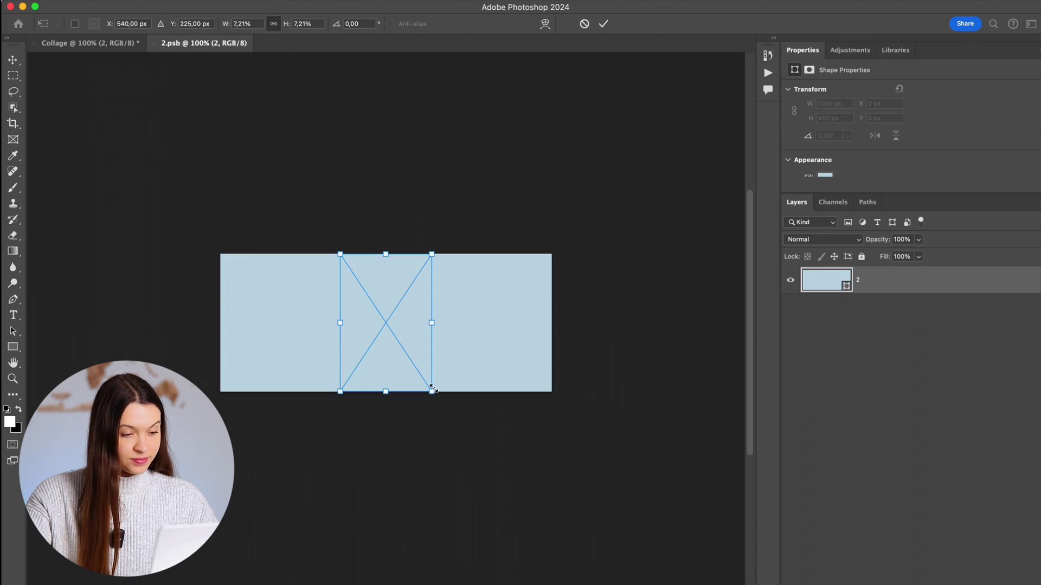
left_click_drag(392, 391, 385, 535)
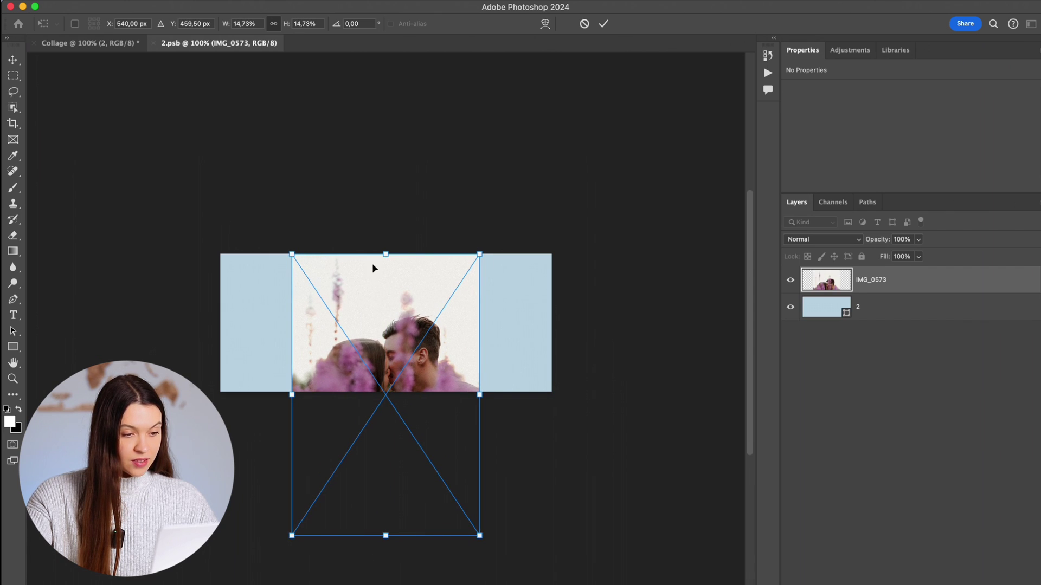
left_click_drag(384, 256, 390, 47)
left_click_drag(473, 300, 473, 358)
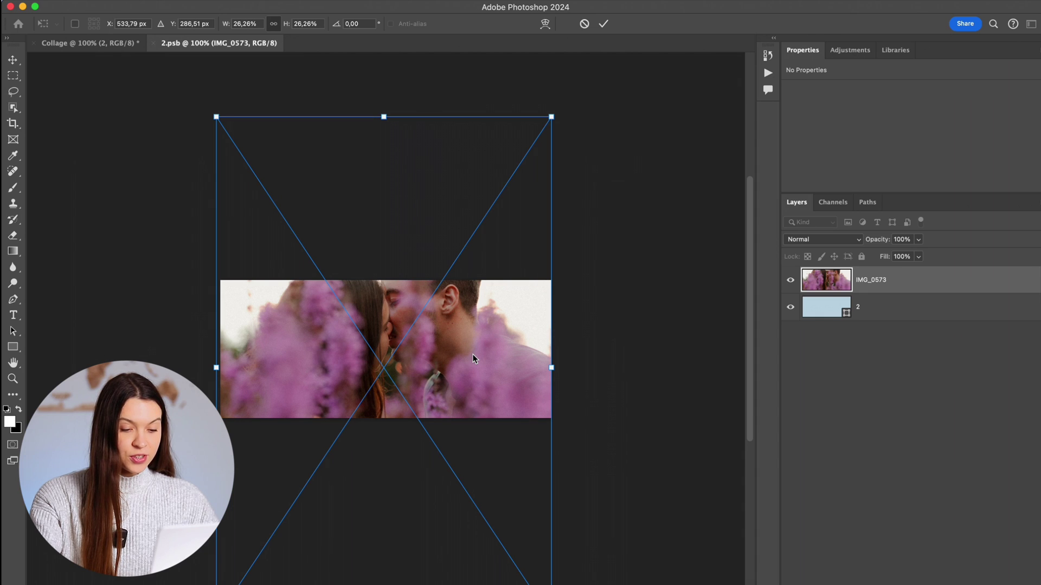
key("Return")
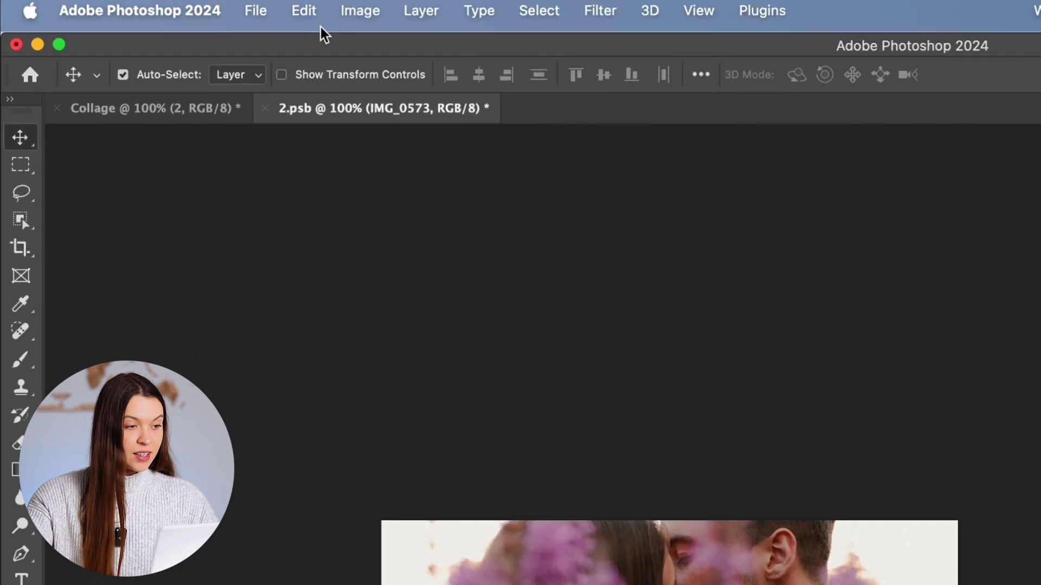
Save 2.psb, return to the Collage, and close 2.psb.
left_click(255, 11)
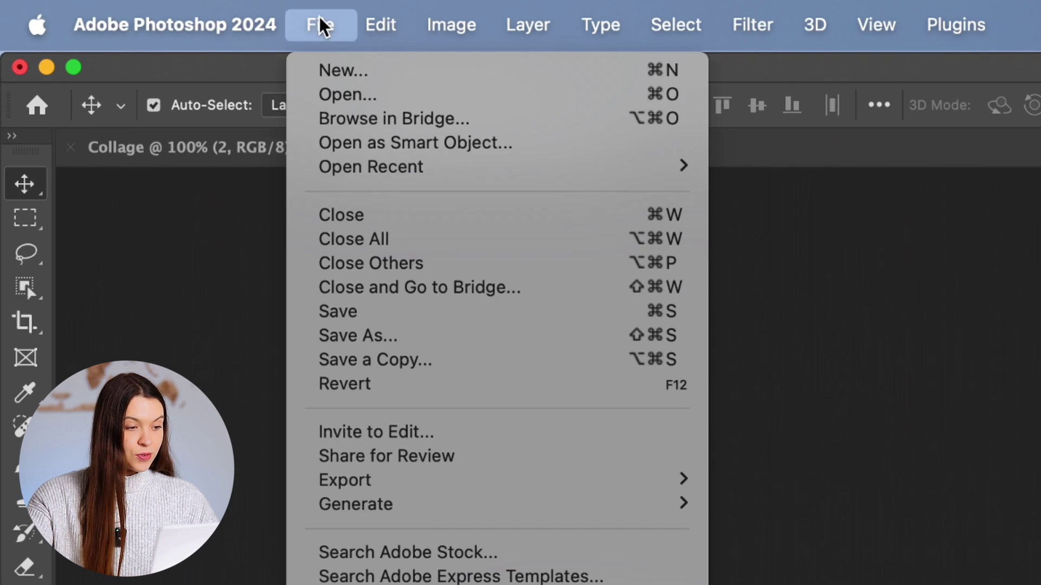
left_click(300, 238)
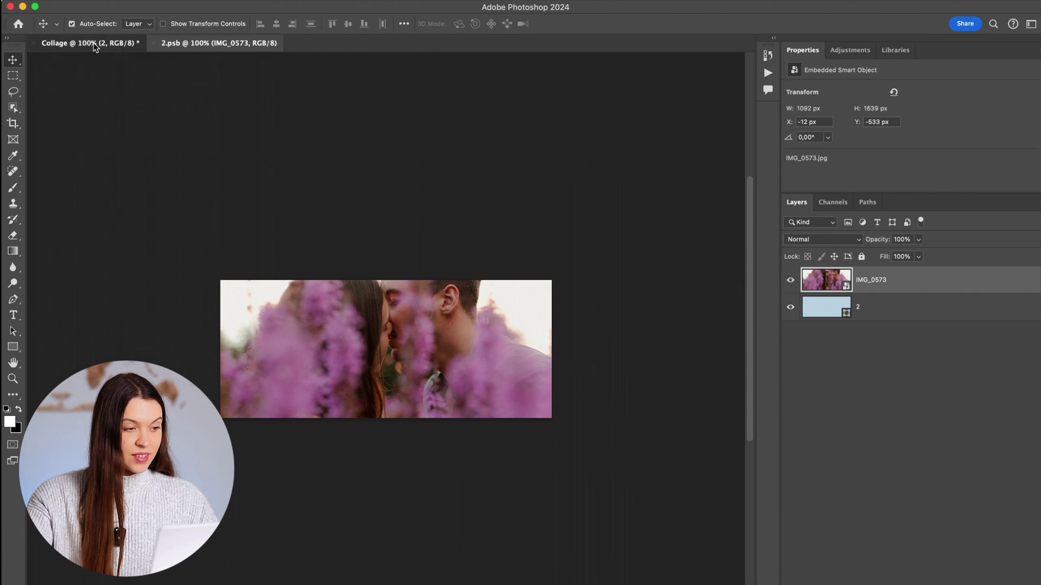
left_click(93, 44)
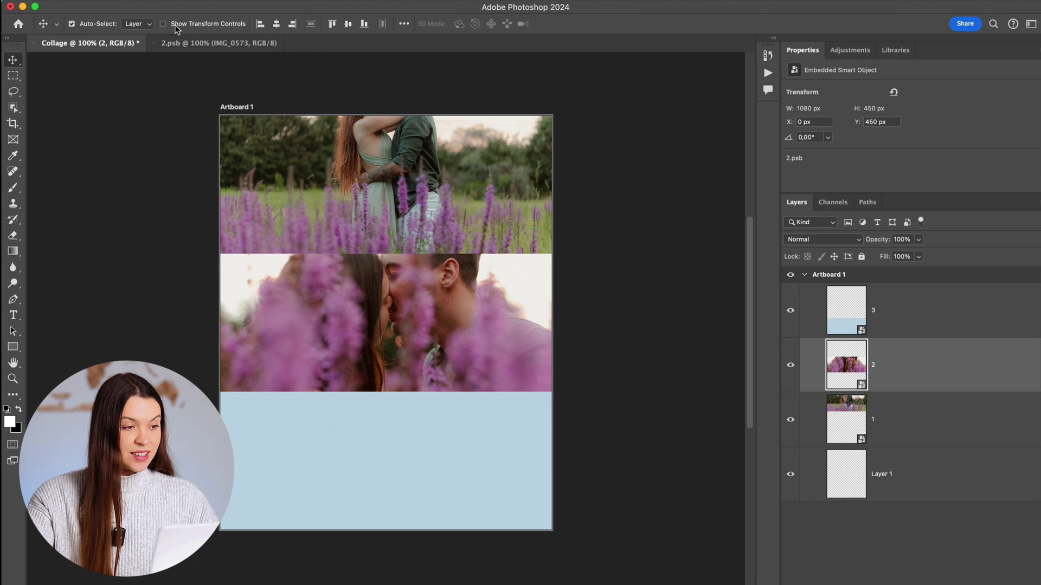
left_click(154, 43)
Open layer 3's contents, drop in IMG_0628, and resize it to fill the placeholder.
left_click(418, 444)
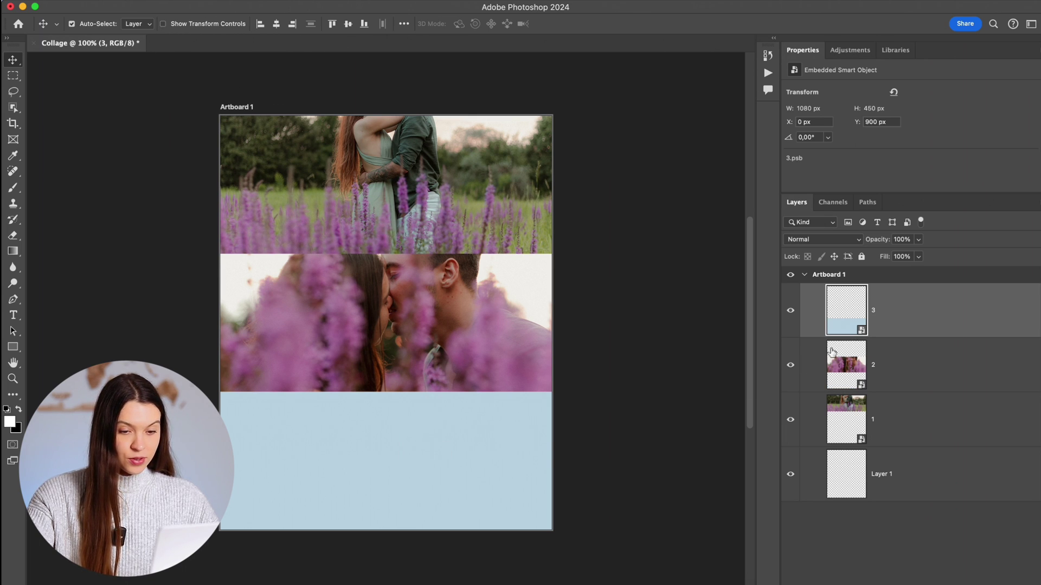
double_click(841, 297)
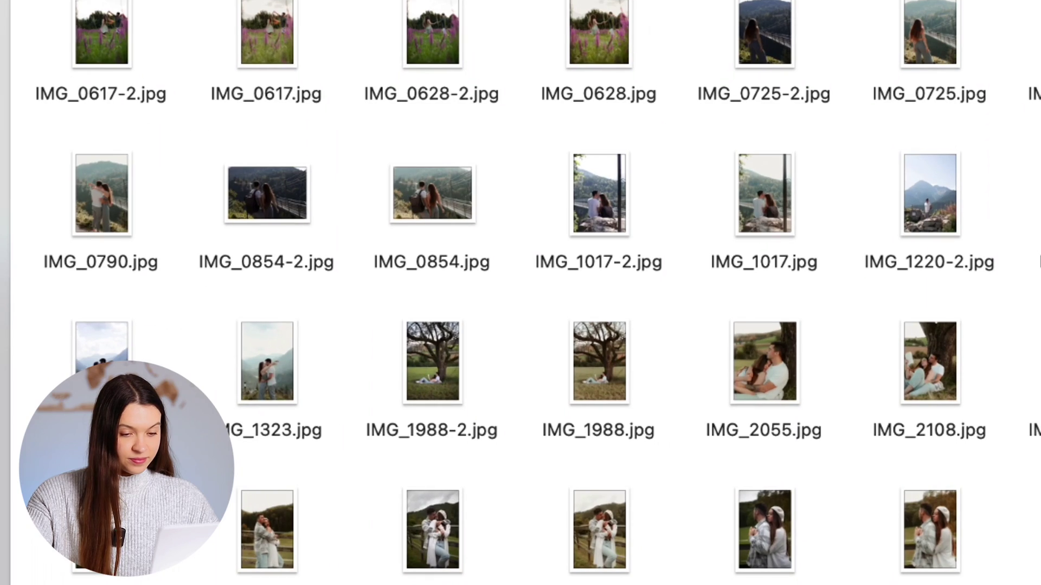
left_click_drag(600, 11, 618, 318)
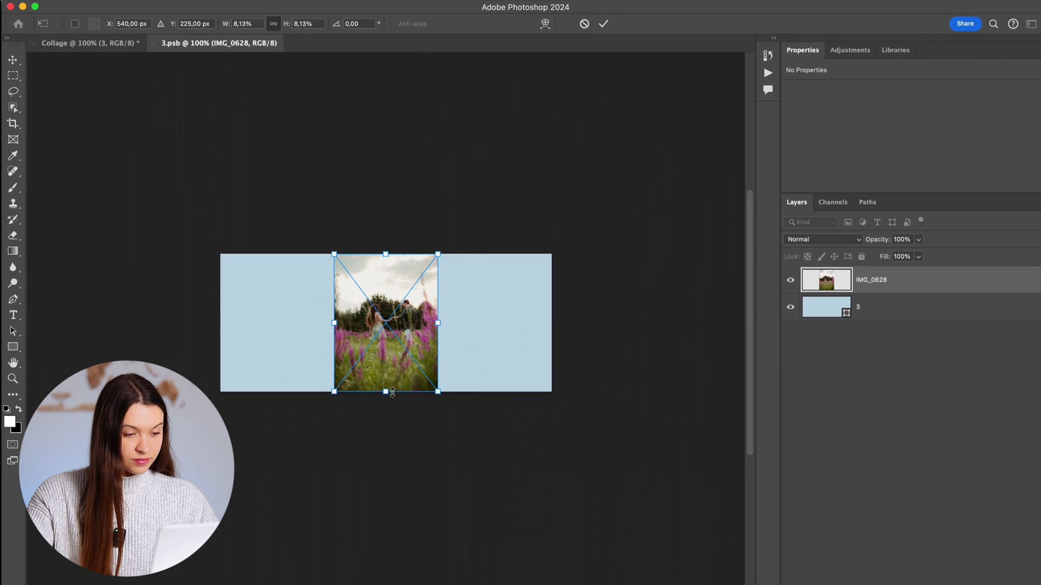
left_click_drag(392, 393, 386, 464)
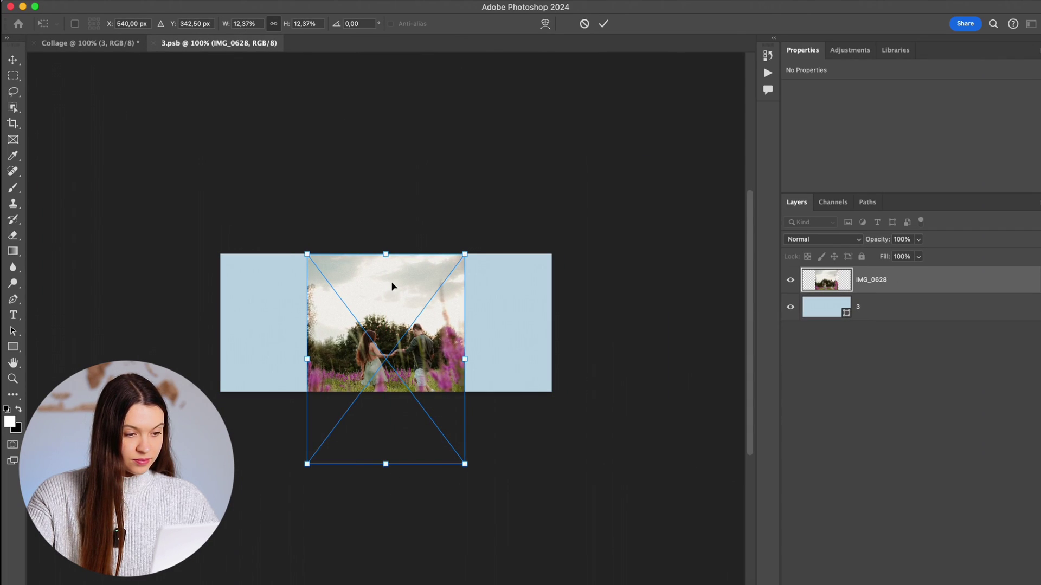
left_click_drag(387, 253, 385, 93)
left_click_drag(386, 464, 384, 529)
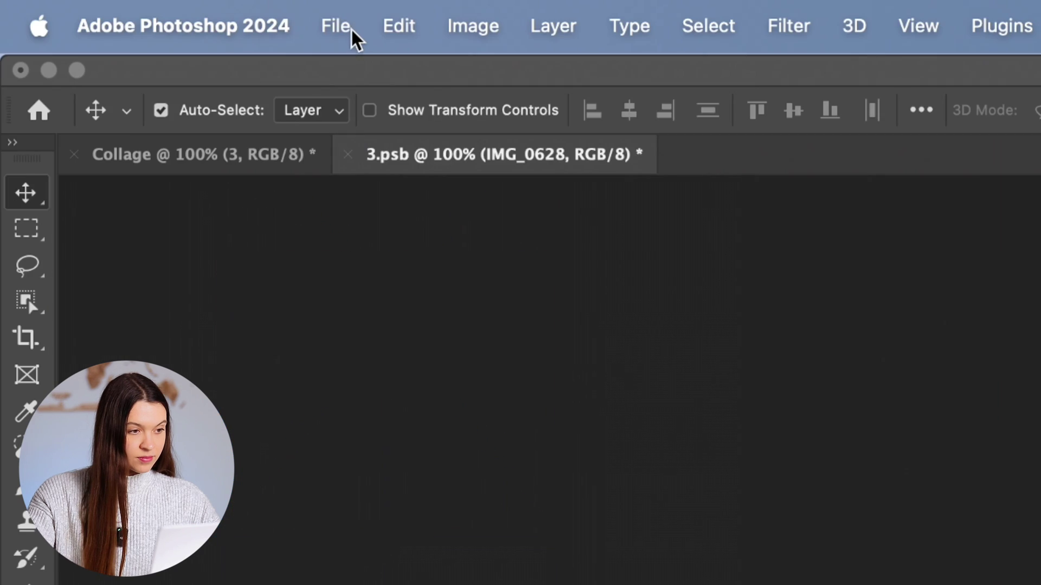
Save 3.psb and close its tab.
left_click(350, 30)
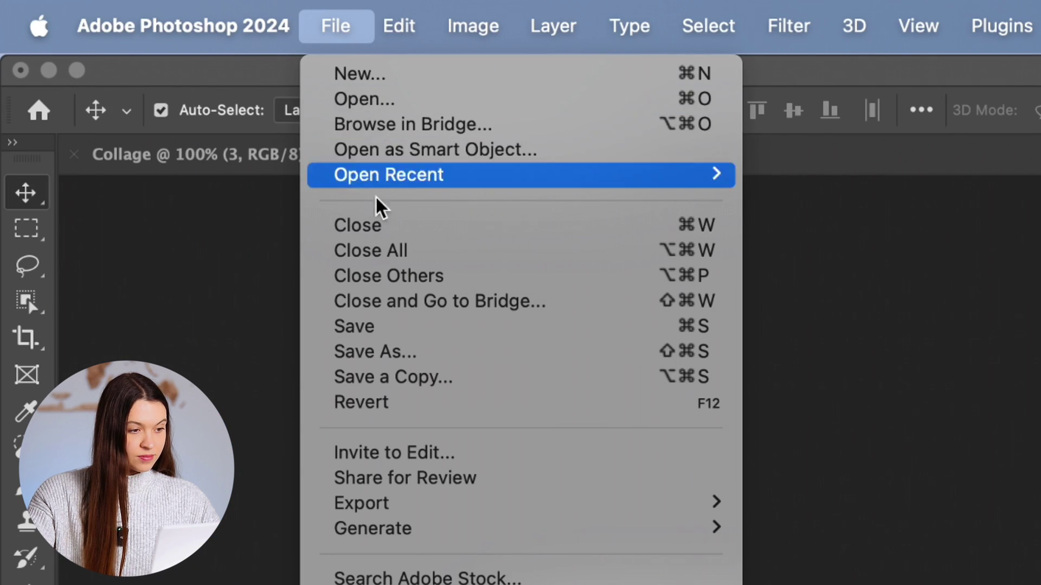
left_click(383, 326)
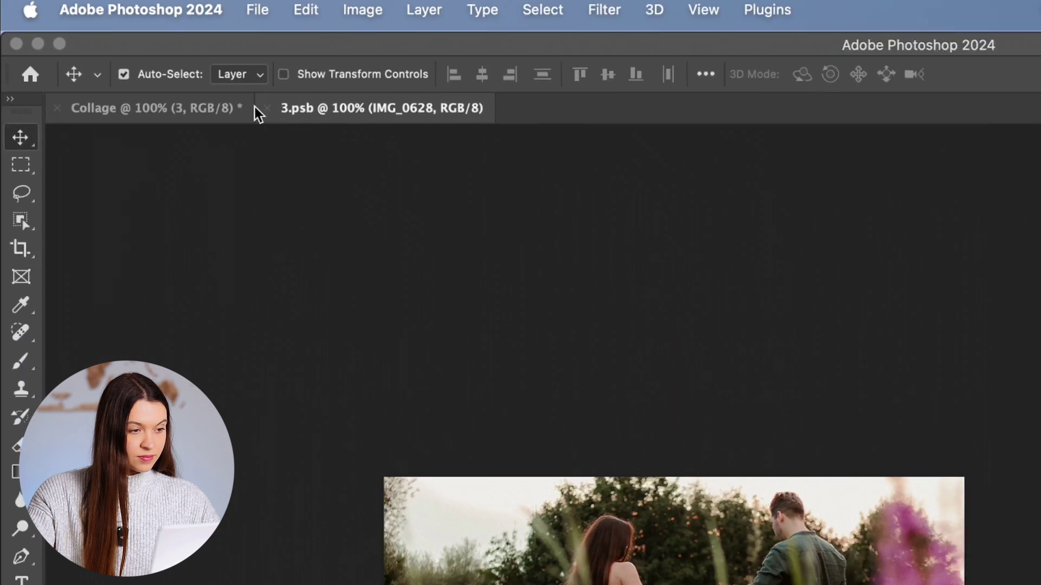
left_click(347, 154)
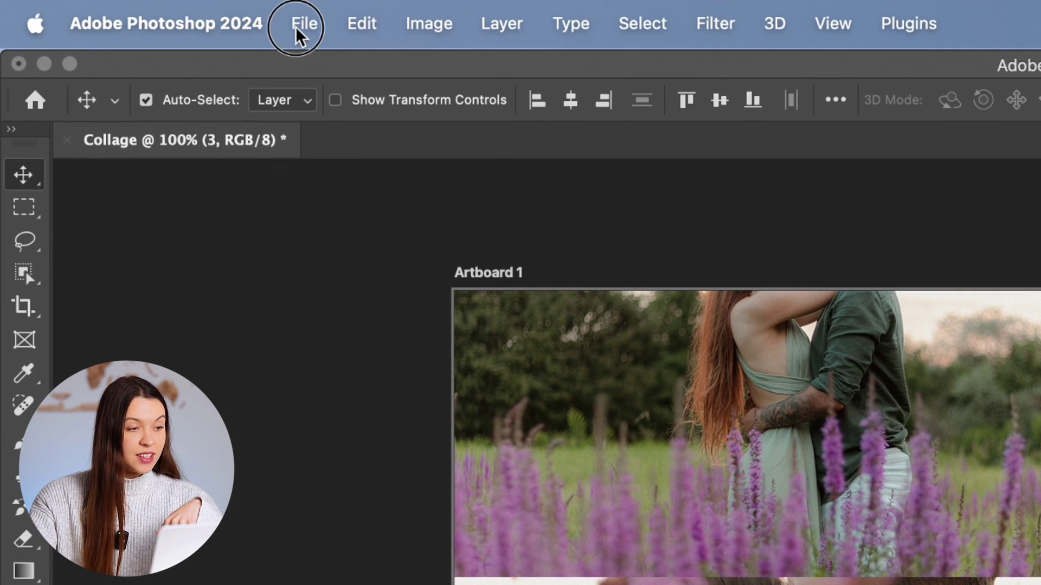
Export the 1080×1350 Collage artboard as a JPG, raising quality from 6 to 7.
left_click(298, 30)
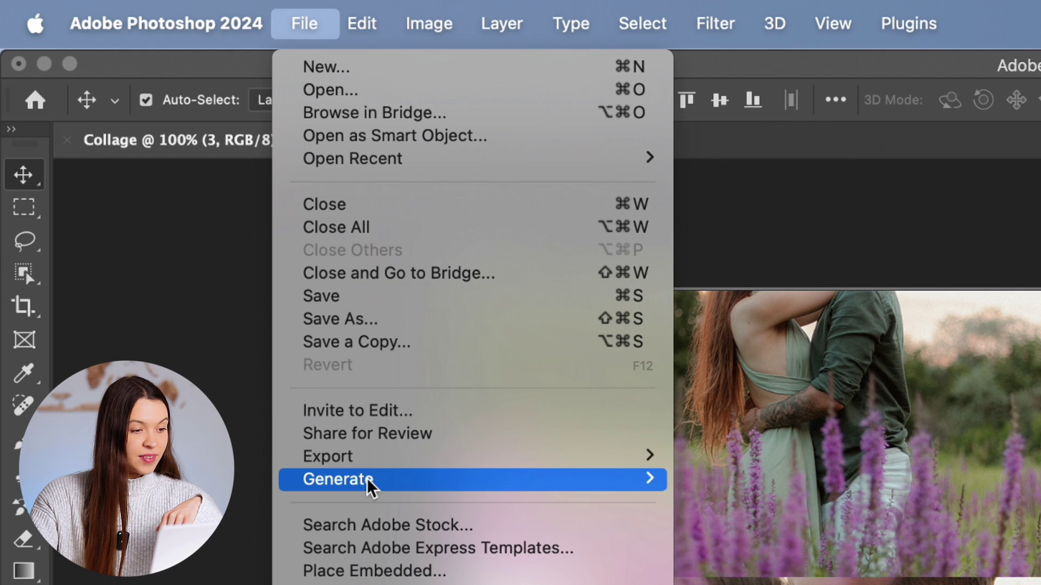
mouse_move(372, 458)
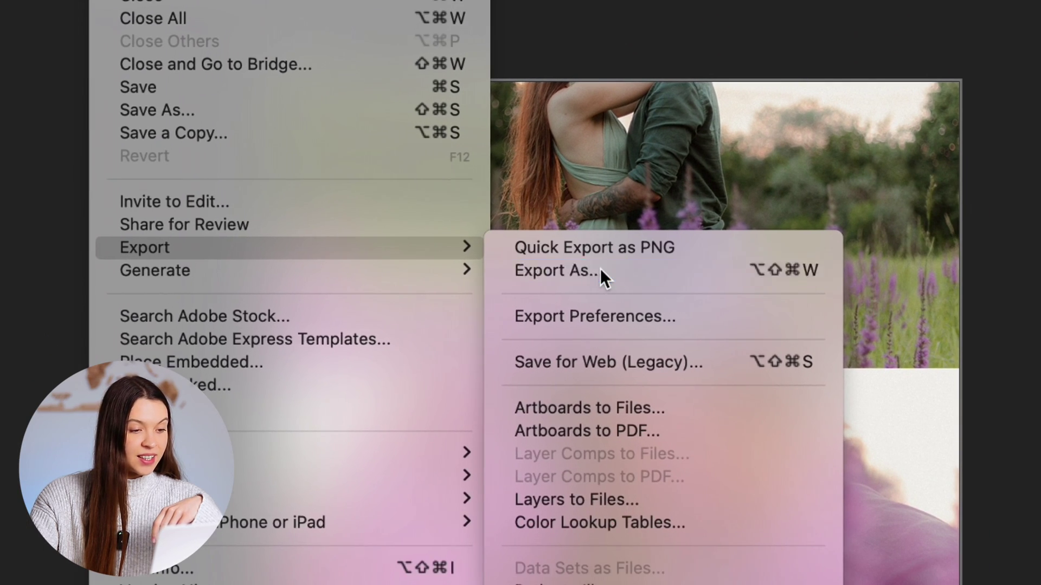
left_click(641, 365)
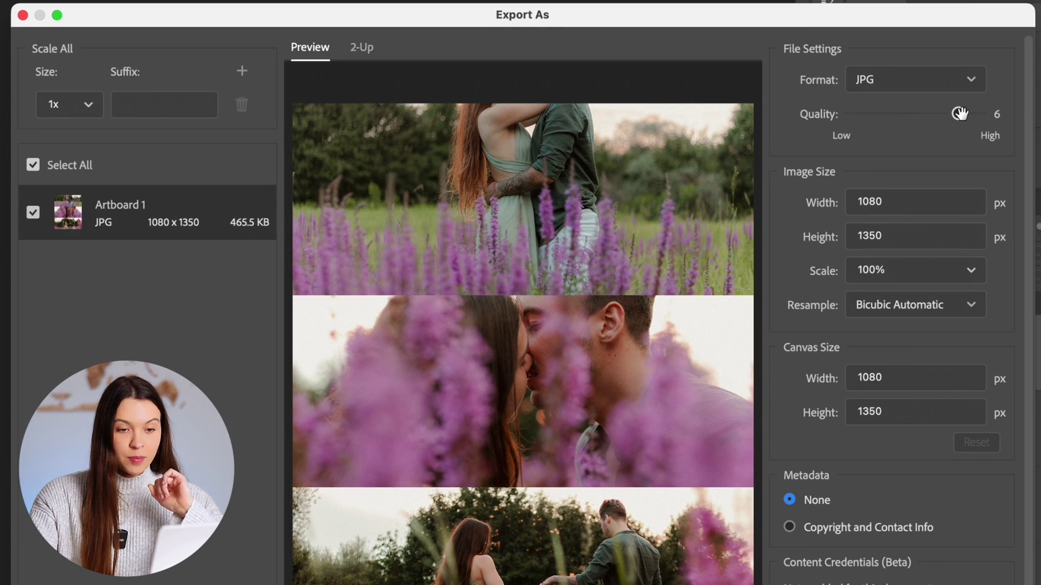
left_click_drag(961, 113, 1008, 117)
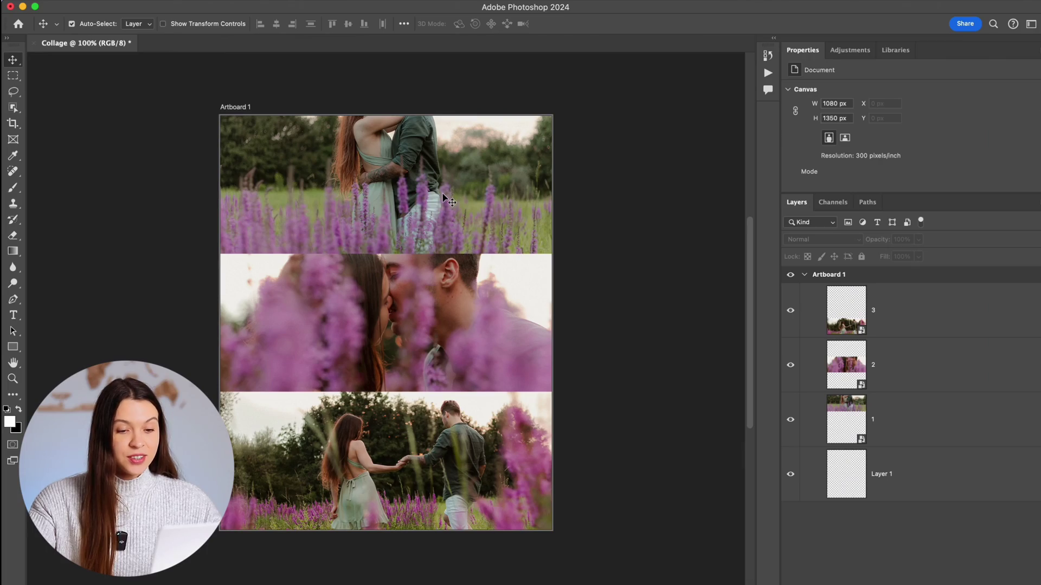
Open layer 1's placeholder contents and move the couple photo down about 123 px to show faces.
left_click(419, 194)
double_click(835, 417)
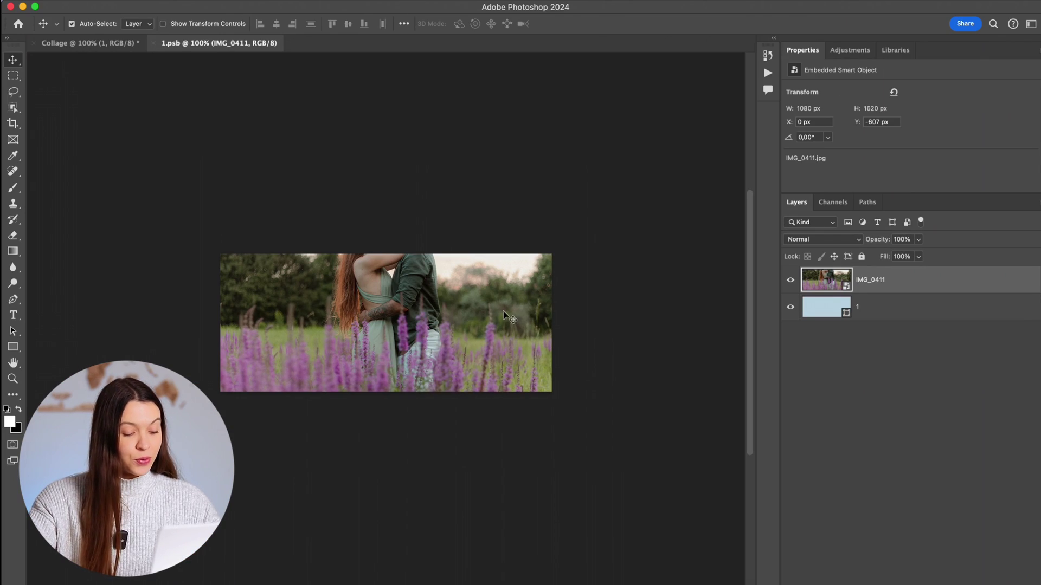
left_click_drag(495, 278, 489, 318)
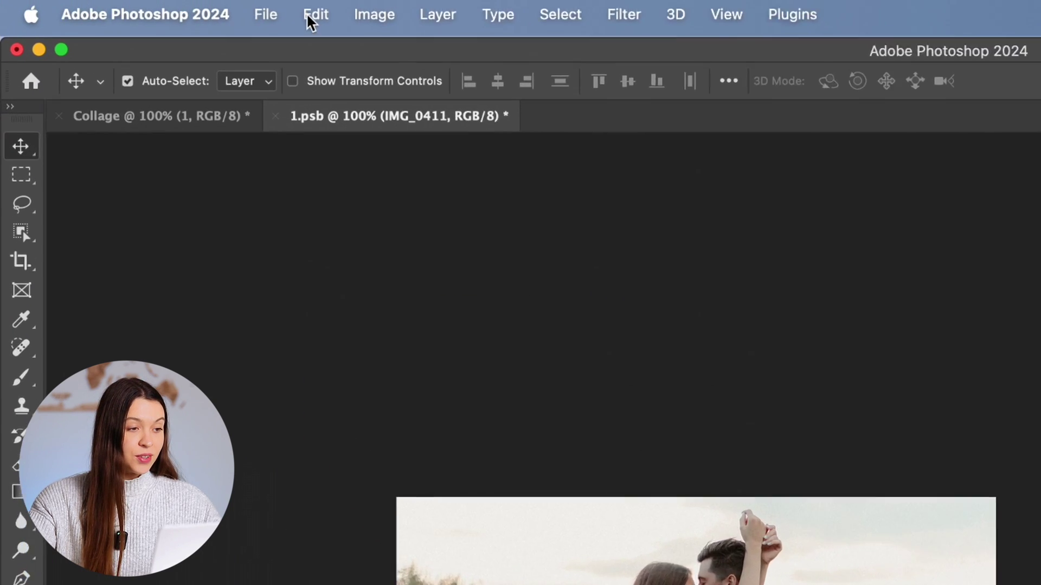
Save the reframed 1.psb and return to the Collage to check the update.
left_click(305, 23)
left_click(367, 307)
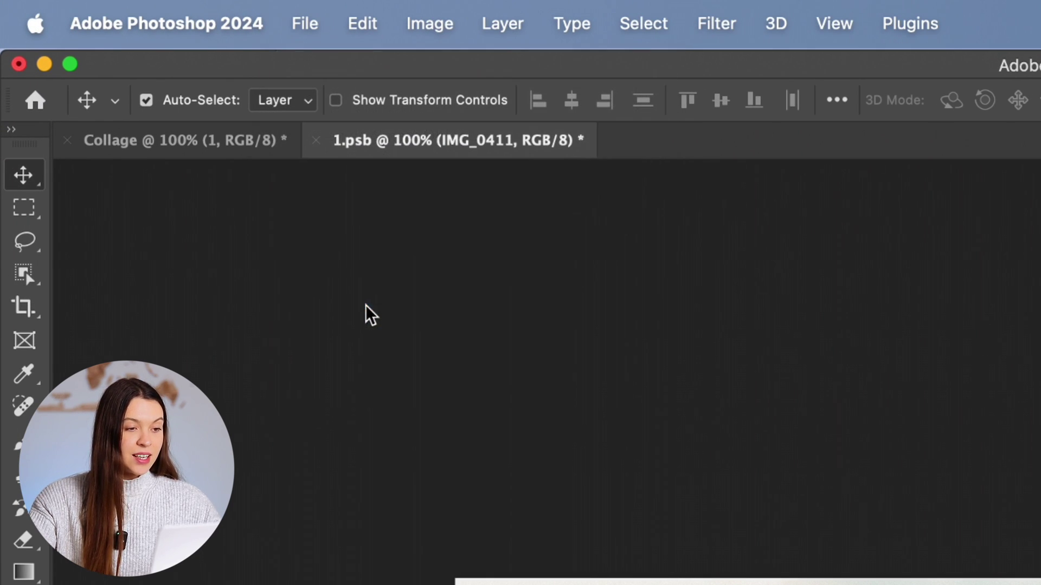
left_click(233, 147)
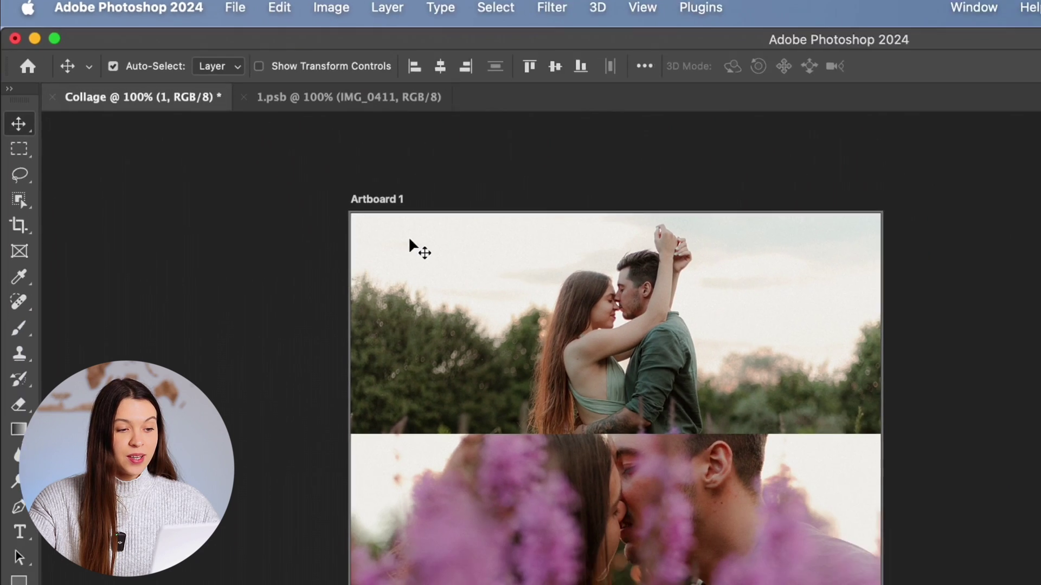